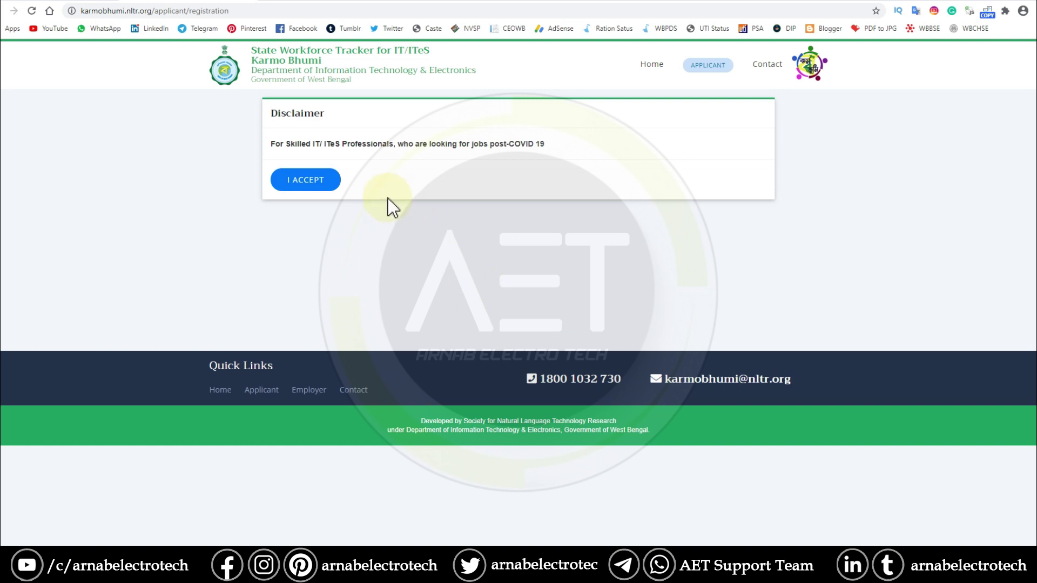
Accept the post-COVID disclaimer to reveal the three Yes/No IT/ITeS questions
click(312, 182)
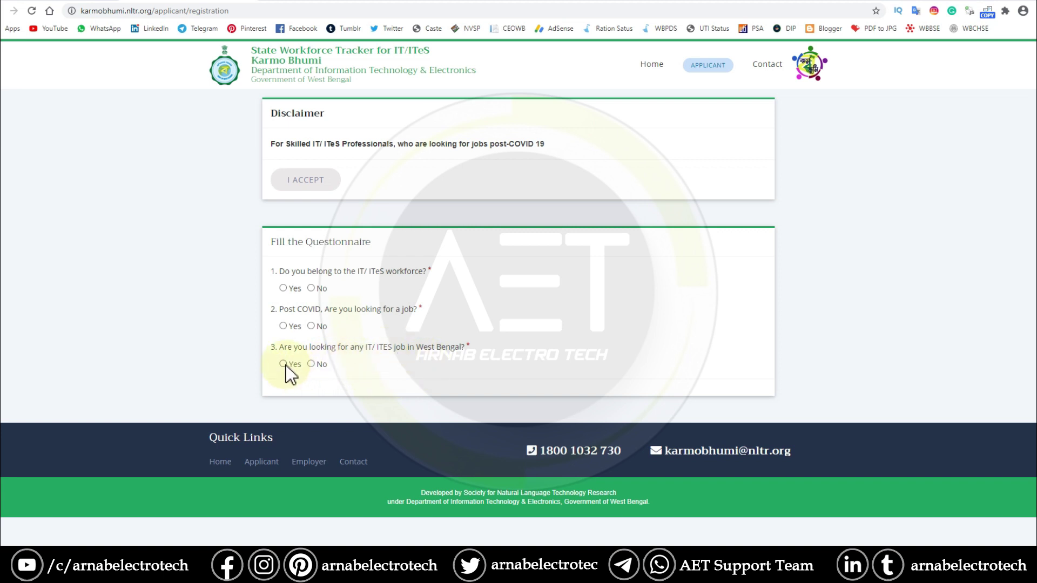
Answer Yes to the questions, enter the mobile number and request an OTP
click(283, 326)
click(283, 287)
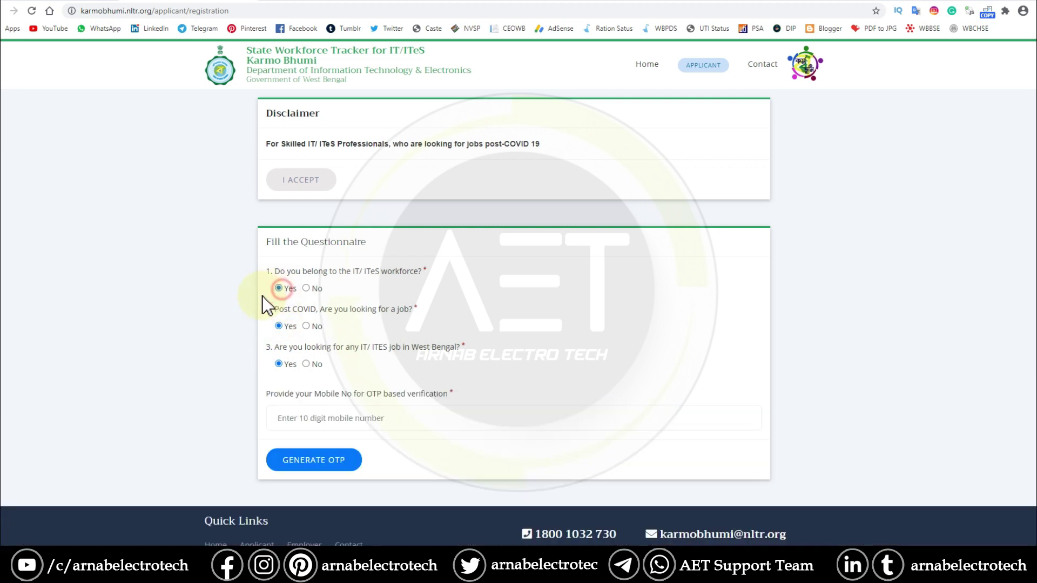
click(406, 417)
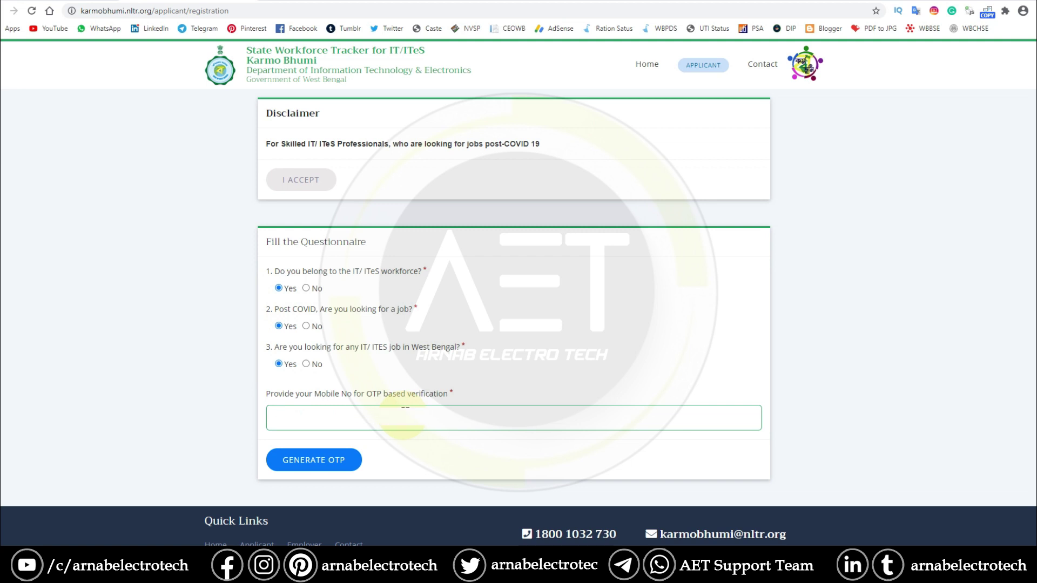
click(384, 460)
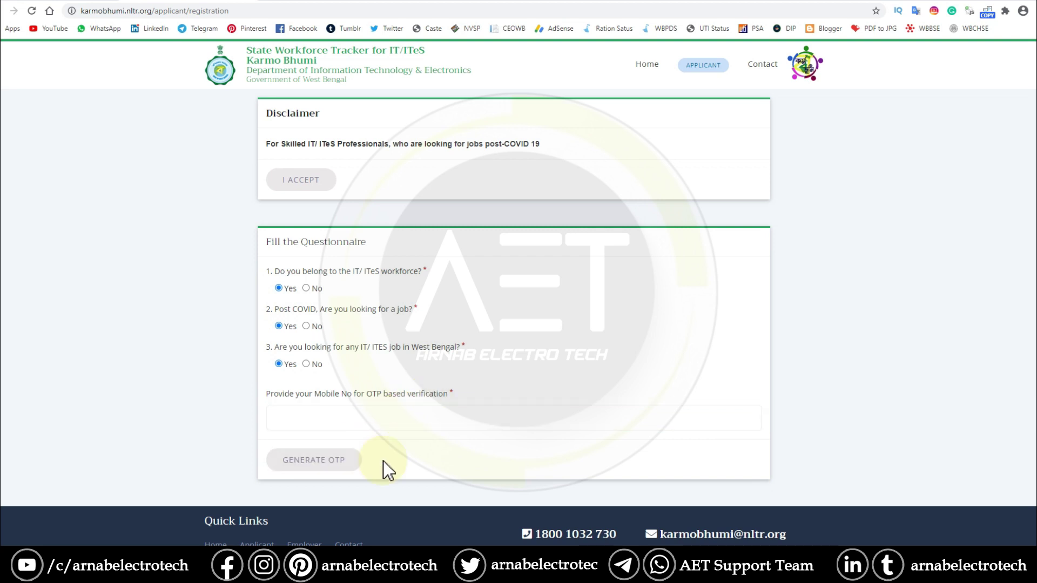
Enter the six-digit OTP and verify it to reach the skill listing
scroll(438, 445, down, 1)
click(391, 416)
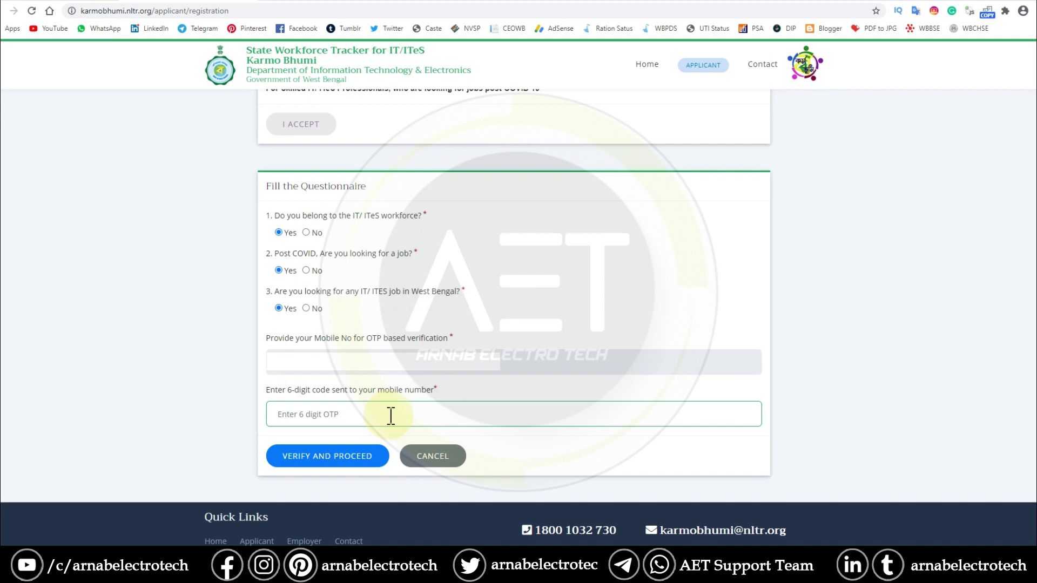
click(361, 457)
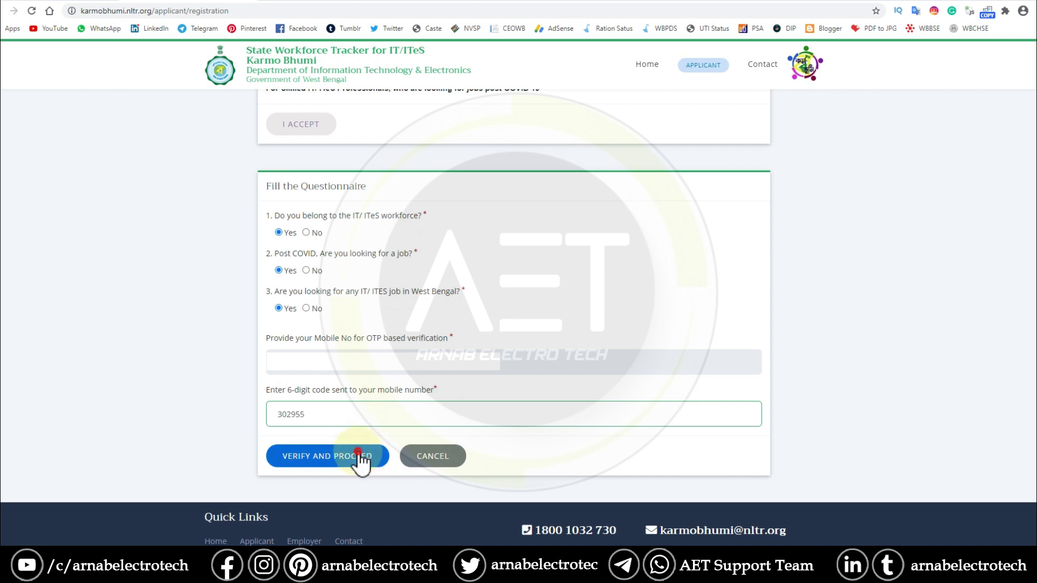
scroll(524, 378, down, 5)
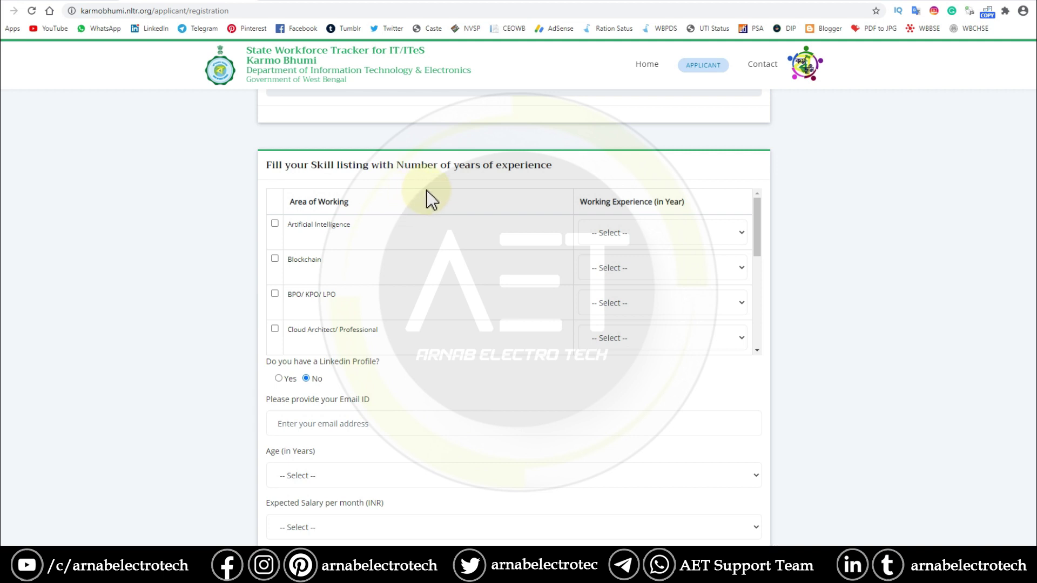
Tick Blockchain and BPO/ KPO/ LPO as working areas in the skill listing
scroll(427, 200, down, 3)
scroll(433, 205, up, 3)
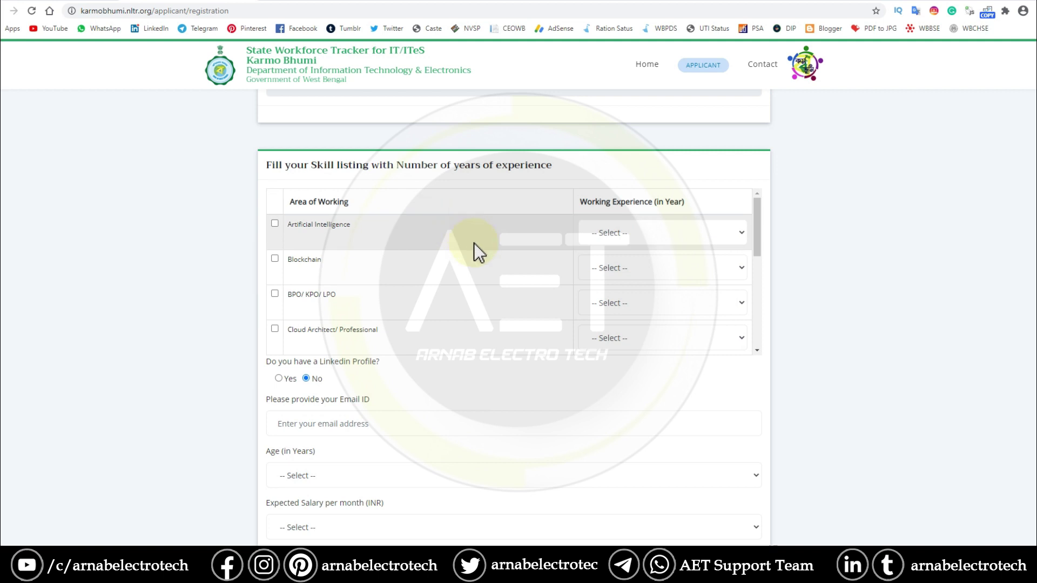
scroll(486, 270, down, 5)
scroll(486, 281, up, 5)
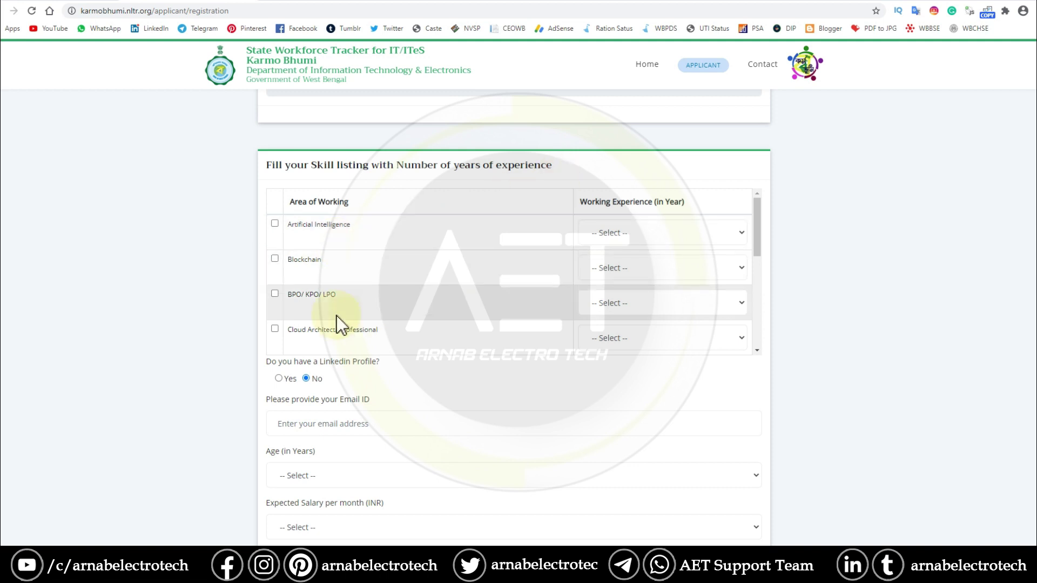
click(275, 259)
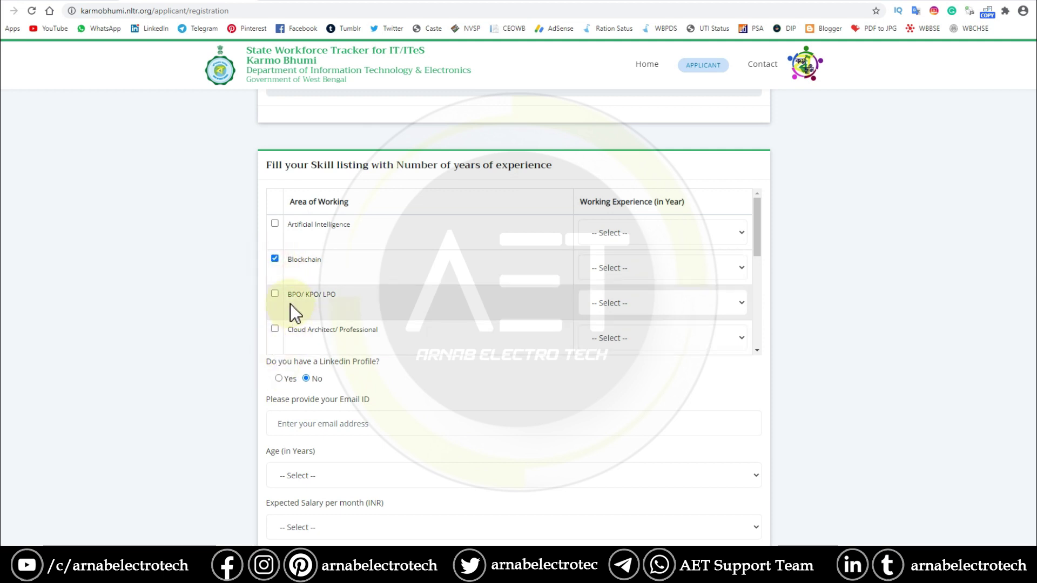
click(275, 293)
Also tick Database administrator and Others as working areas
scroll(405, 292, down, 1)
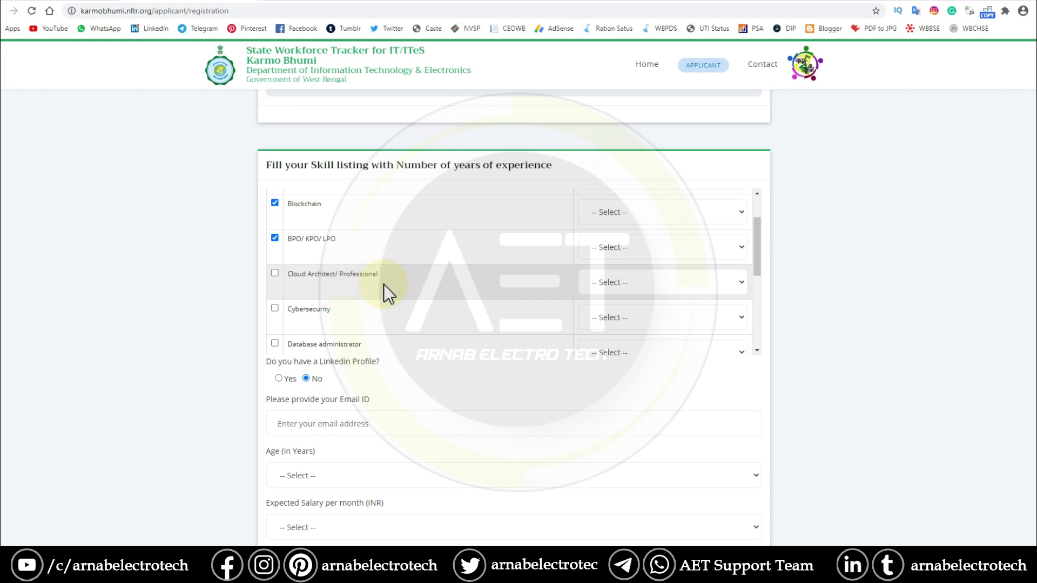
scroll(394, 287, down, 1)
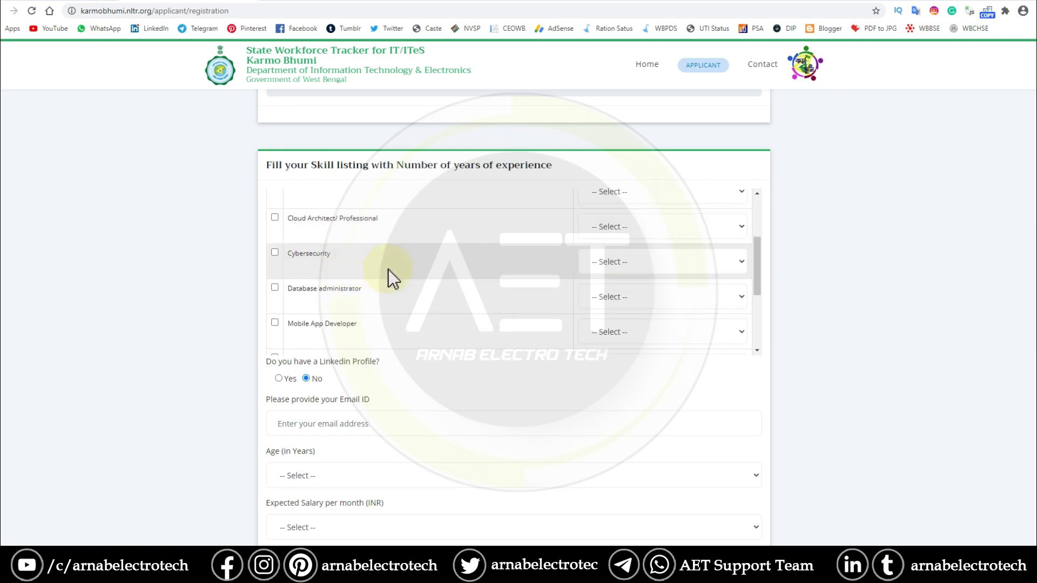
scroll(373, 284, down, 1)
click(276, 233)
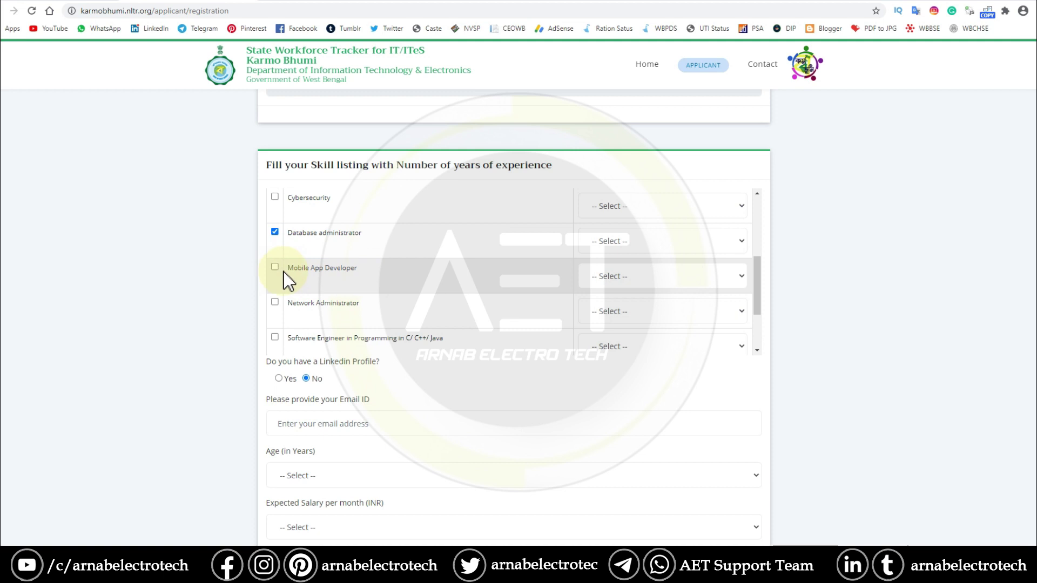
scroll(362, 277, down, 1)
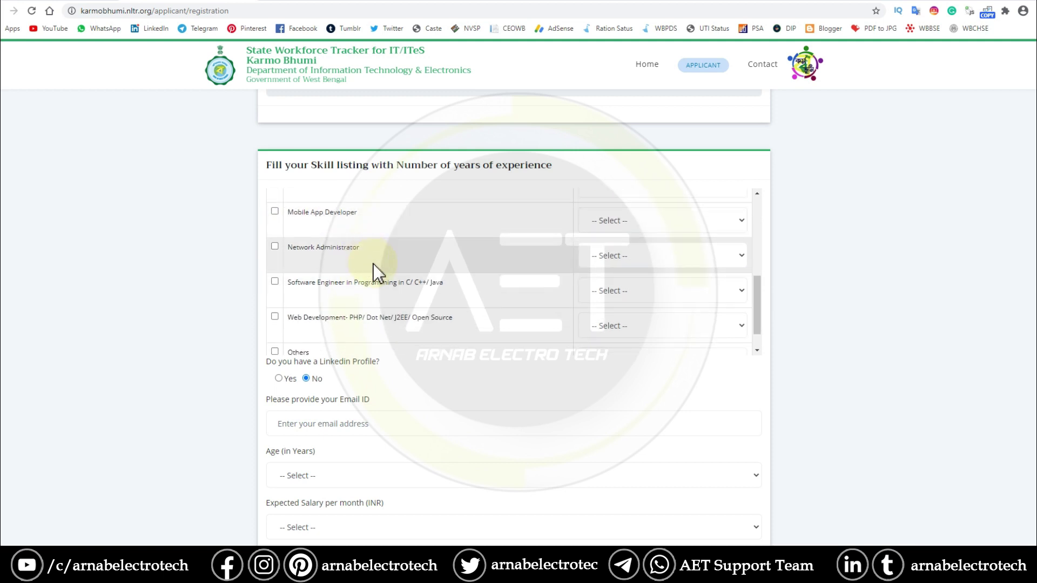
scroll(375, 265, down, 1)
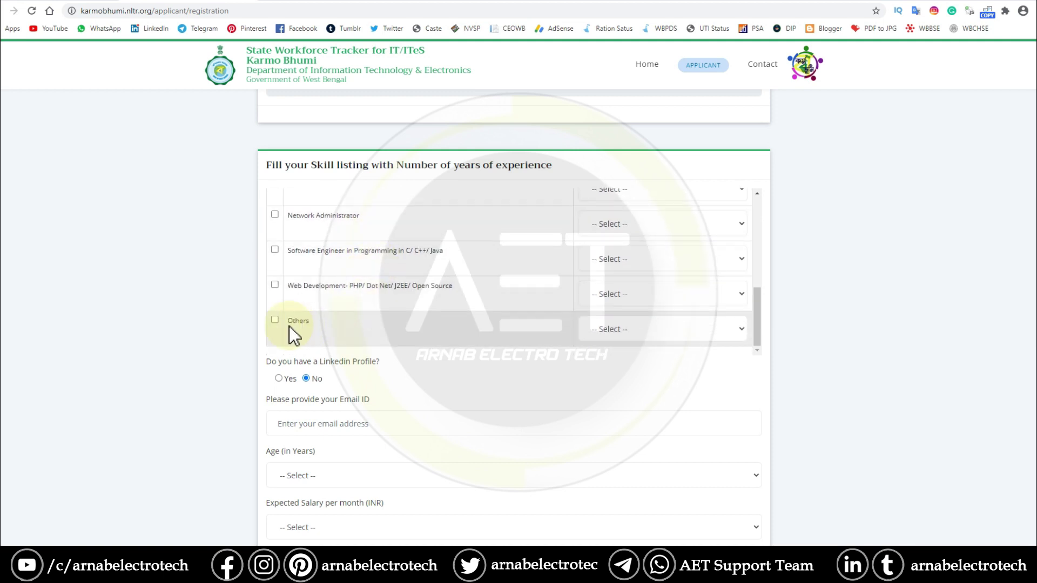
scroll(275, 267, up, 2)
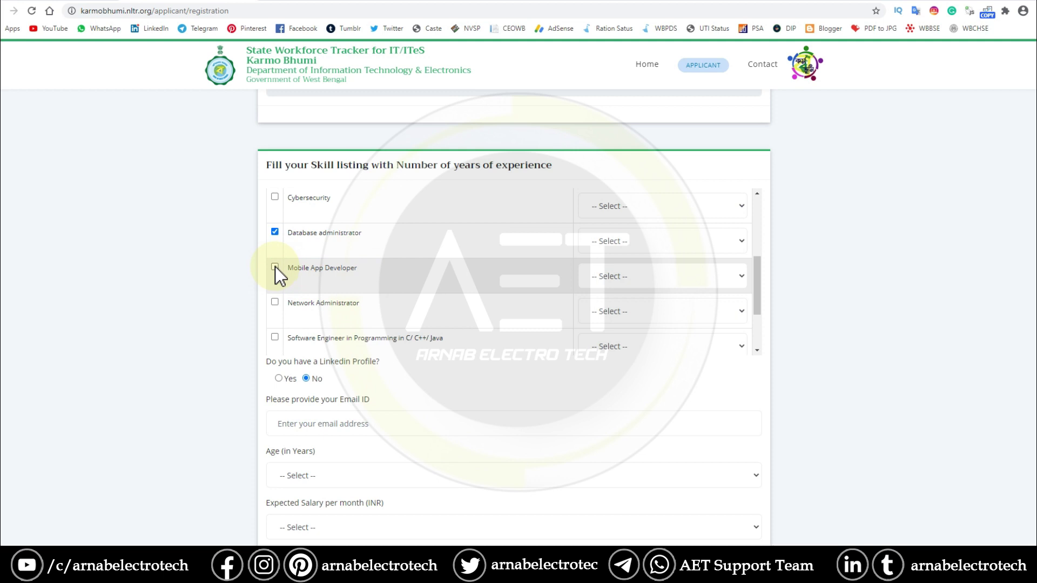
scroll(275, 267, down, 2)
click(276, 320)
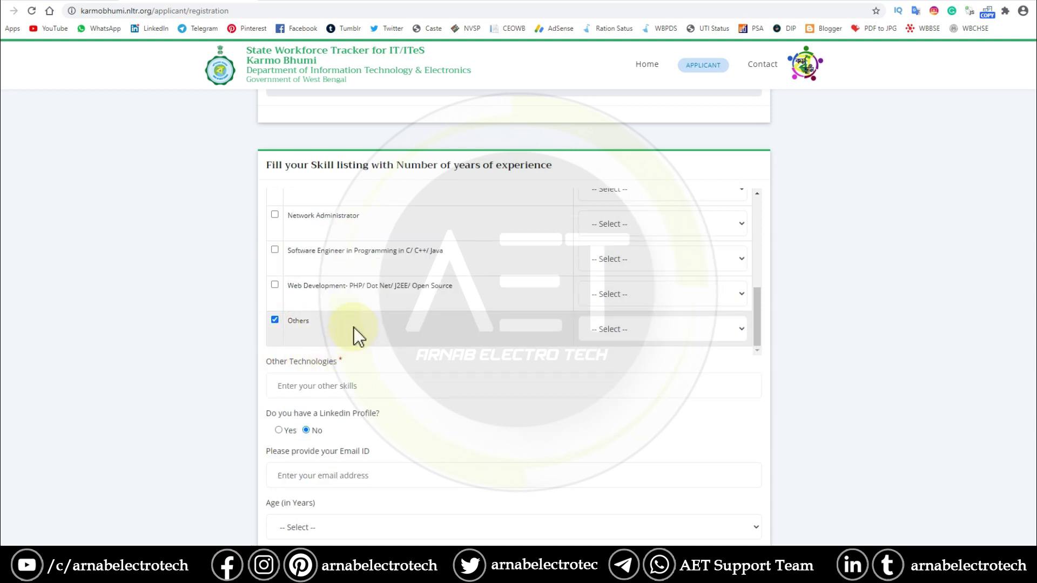
scroll(398, 325, up, 6)
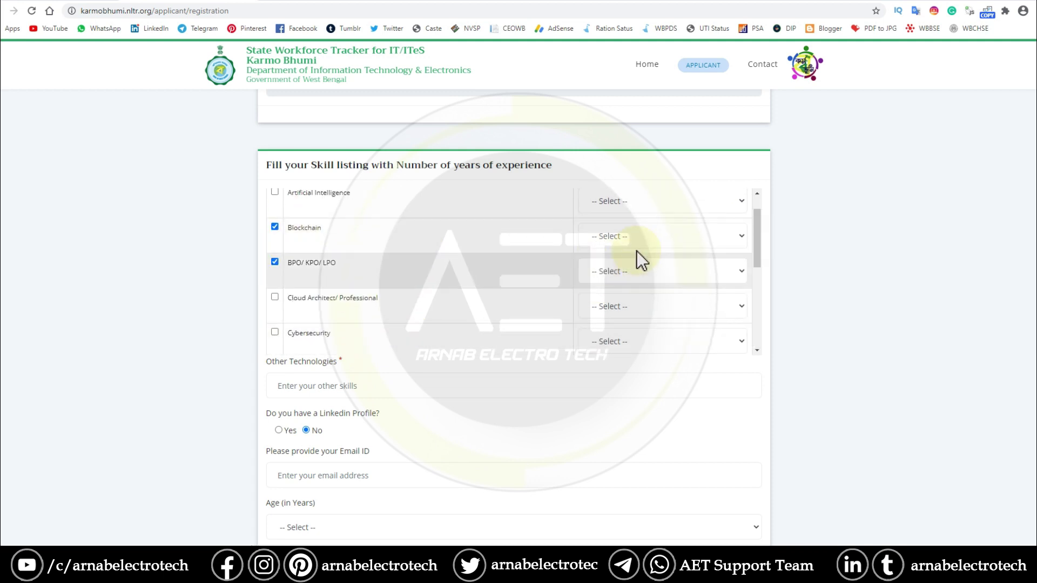
click(639, 245)
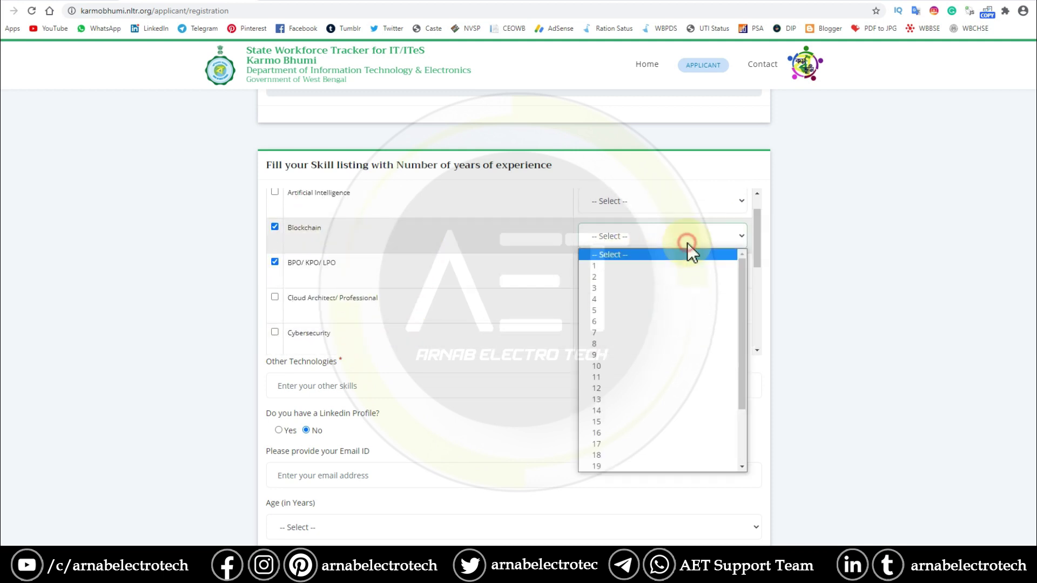
Set working experience to 1 year for Blockchain and 2 years for BPO/ KPO/ LPO
click(633, 270)
click(616, 271)
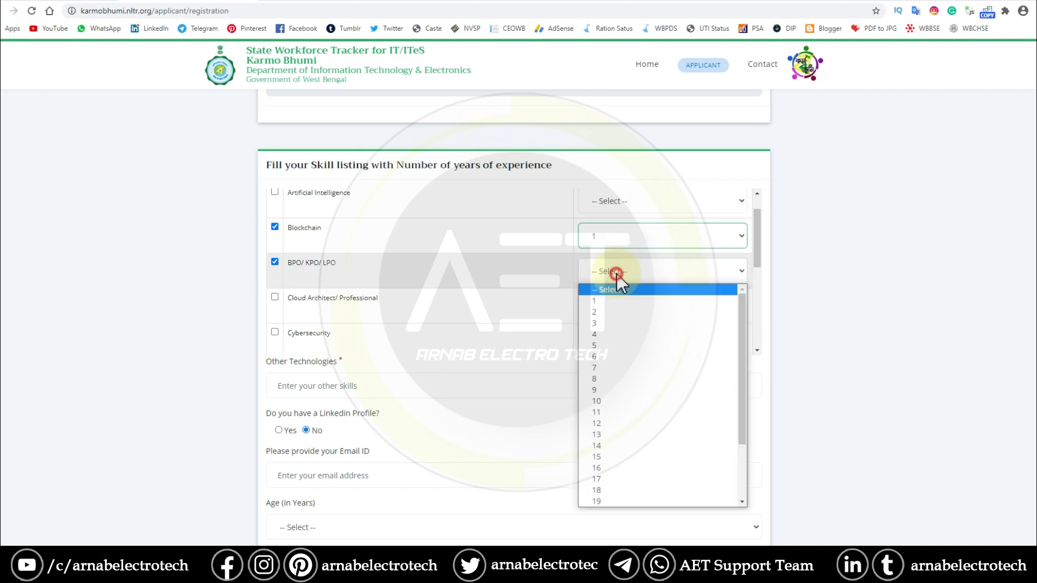
click(617, 313)
scroll(647, 297, down, 5)
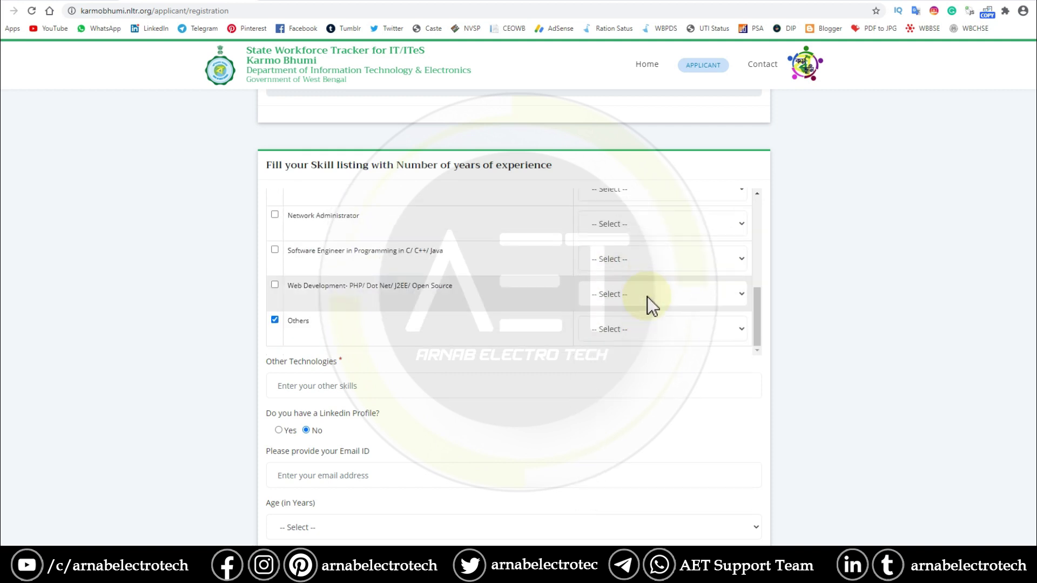
scroll(647, 297, up, 3)
Set working experience to 1 year for Database administrator and 3 years for Others
click(634, 318)
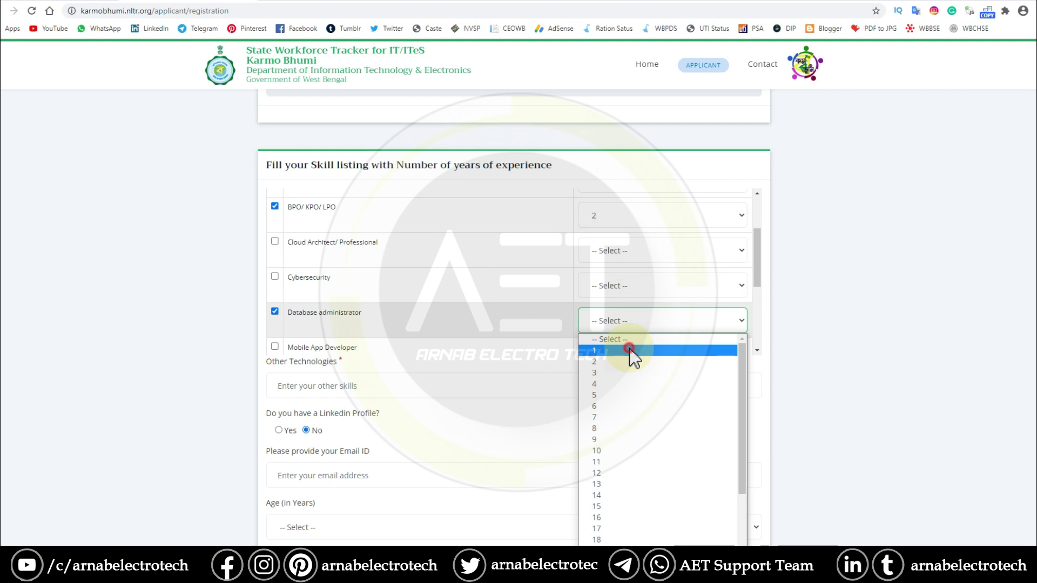
click(630, 350)
scroll(630, 303, down, 3)
click(630, 328)
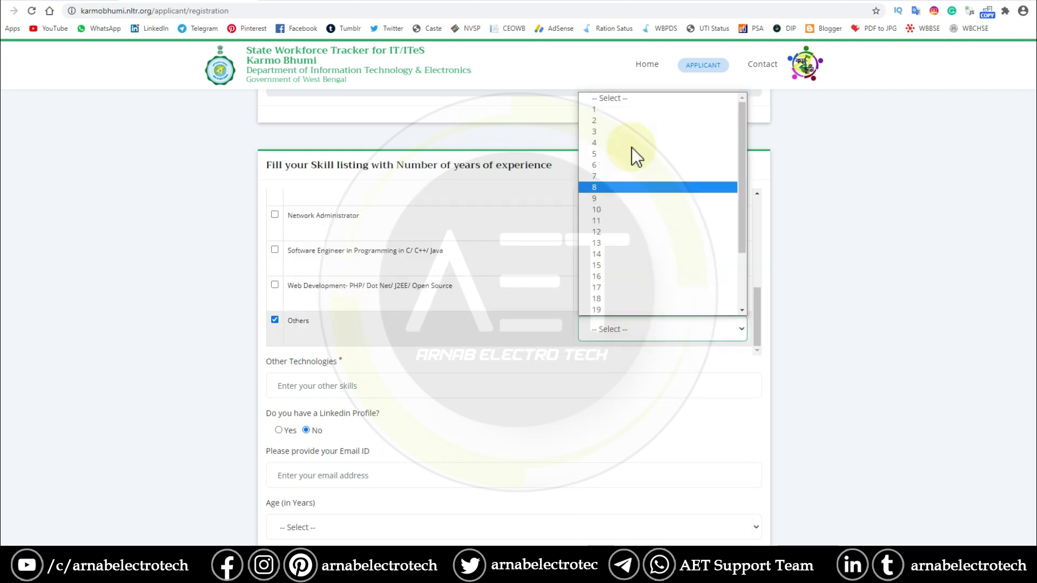
click(638, 120)
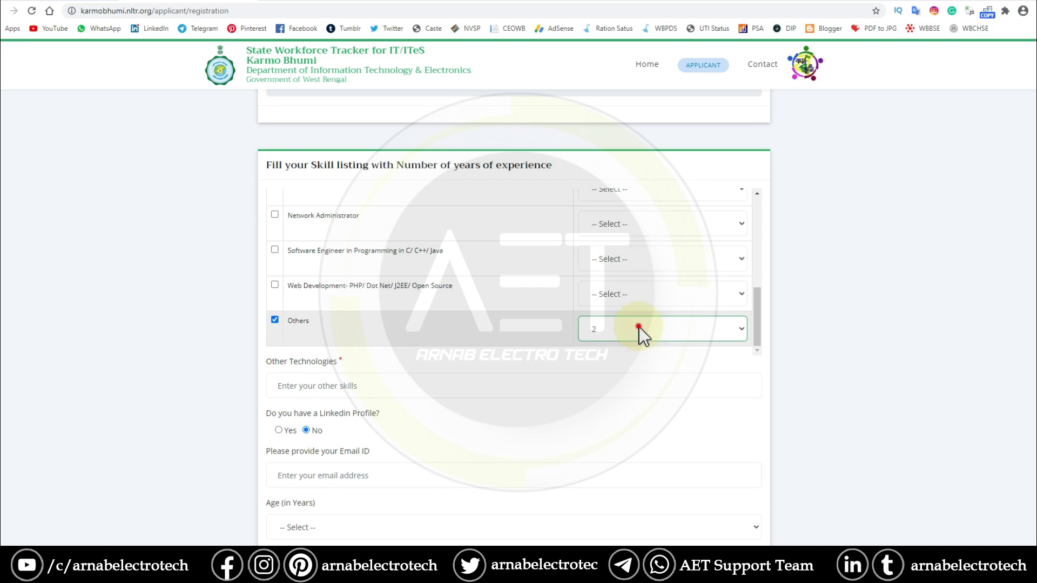
click(640, 326)
click(643, 143)
scroll(672, 249, up, 6)
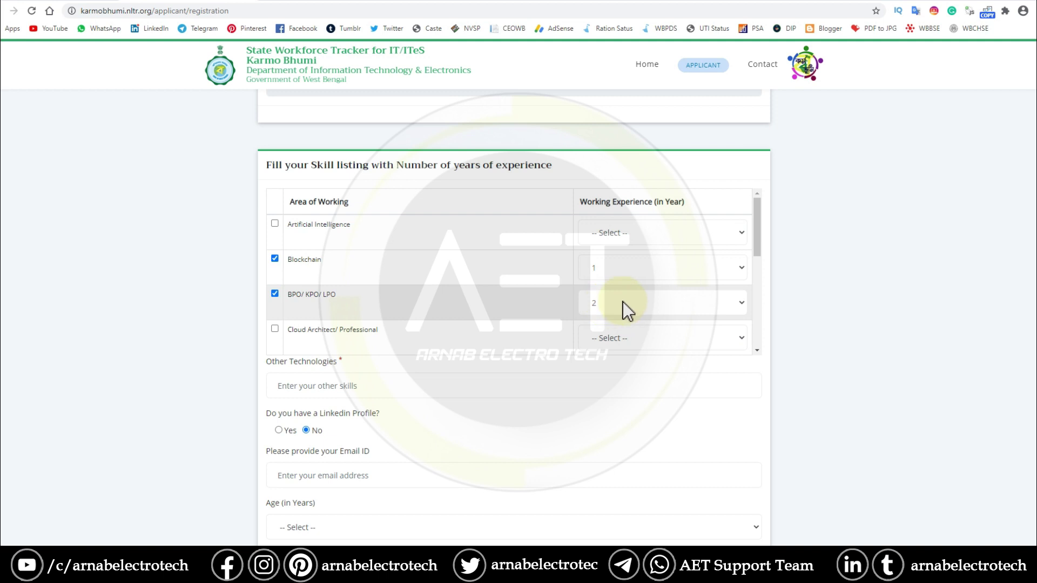
scroll(622, 303, down, 6)
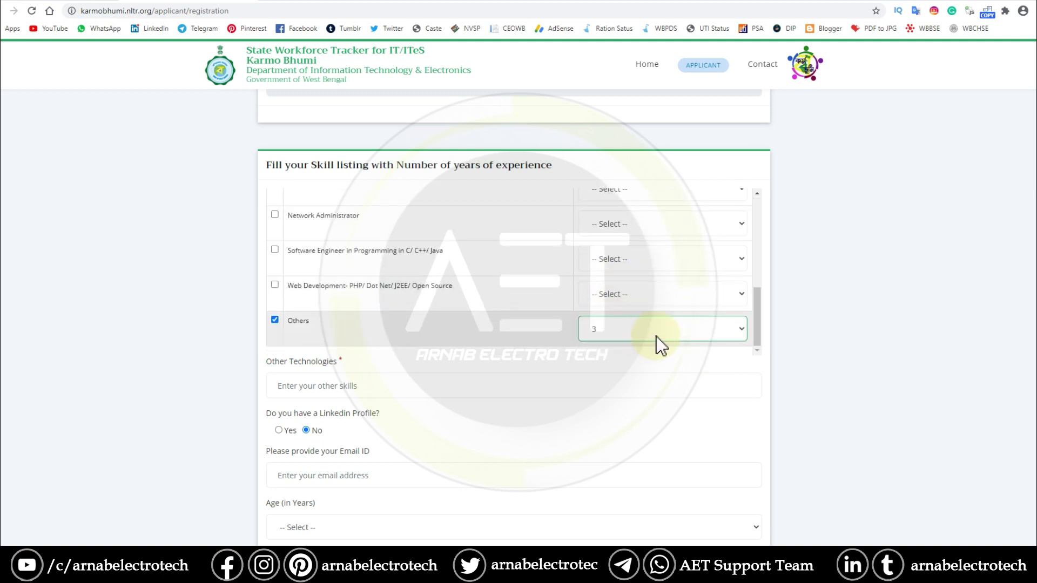
scroll(445, 362, down, 1)
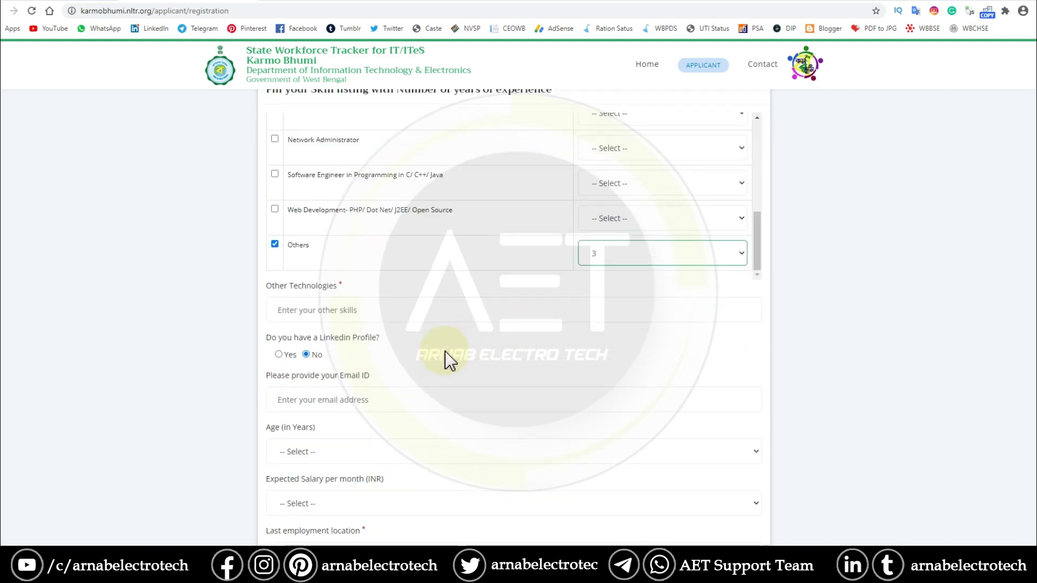
scroll(450, 361, down, 1)
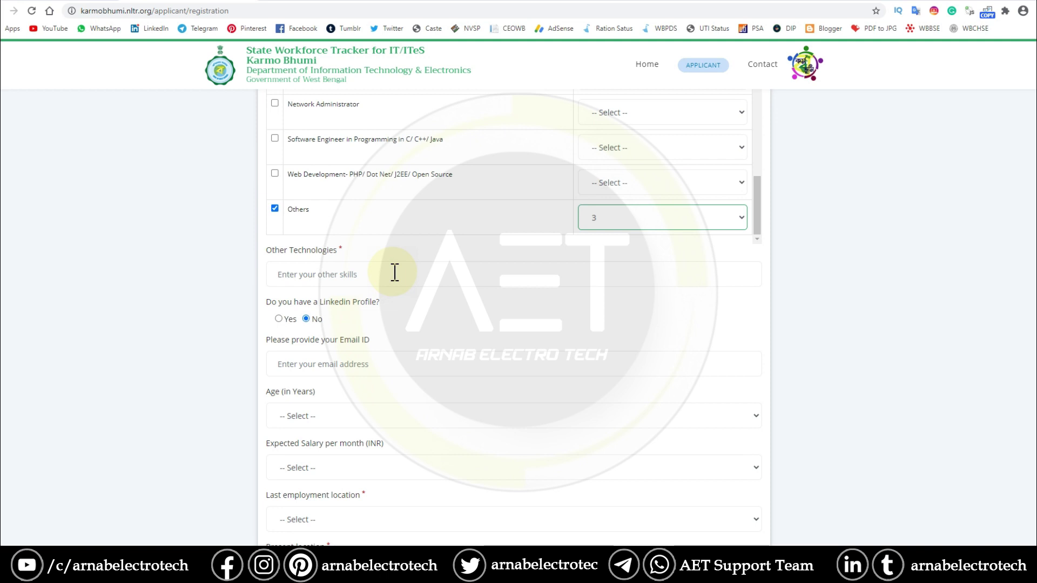
Fill the Other Technologies field with 'Computer Hardware'
click(394, 273)
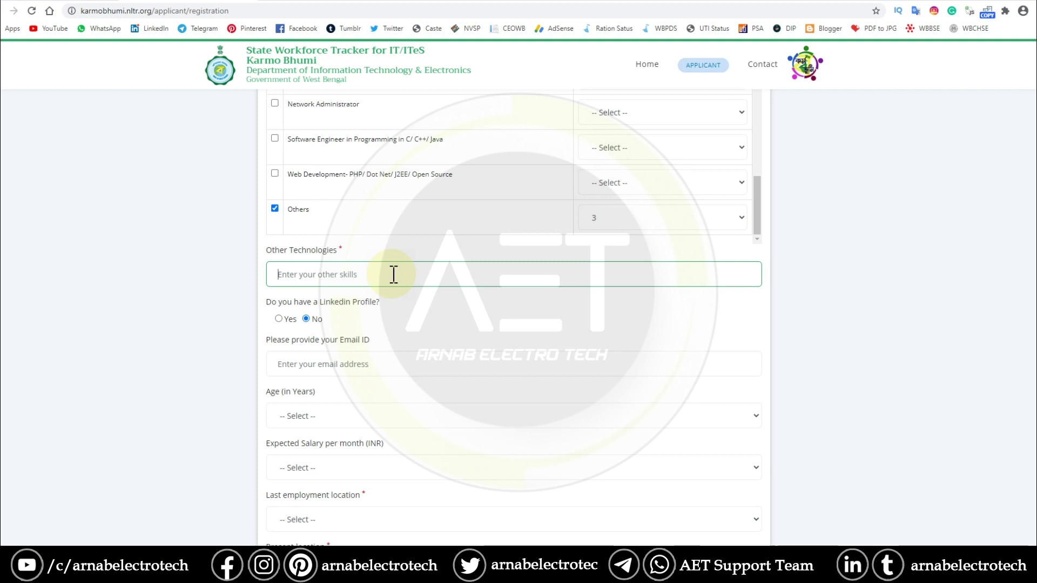
text(Computer Hardware)
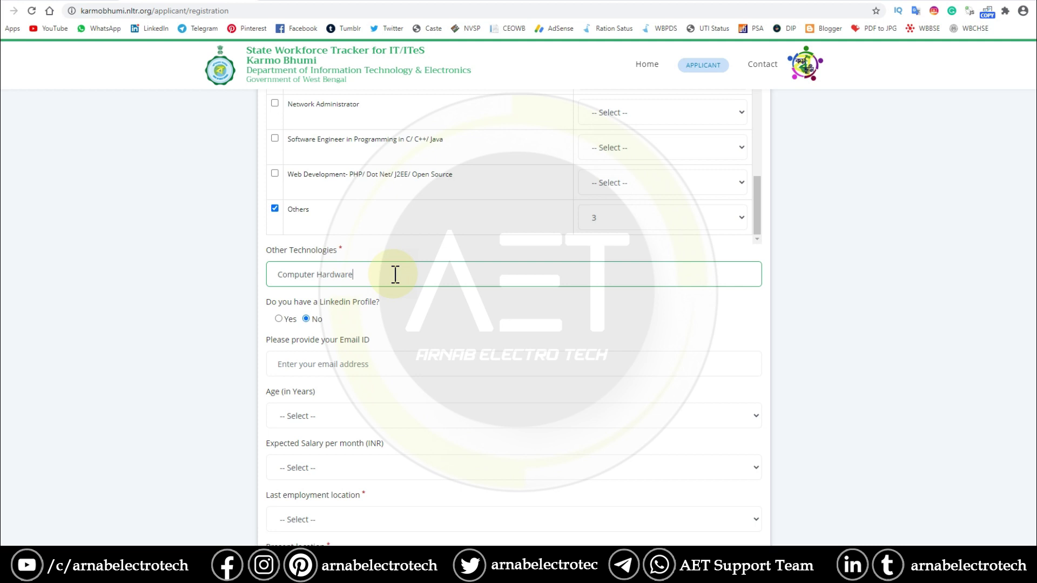
scroll(406, 319, down, 2)
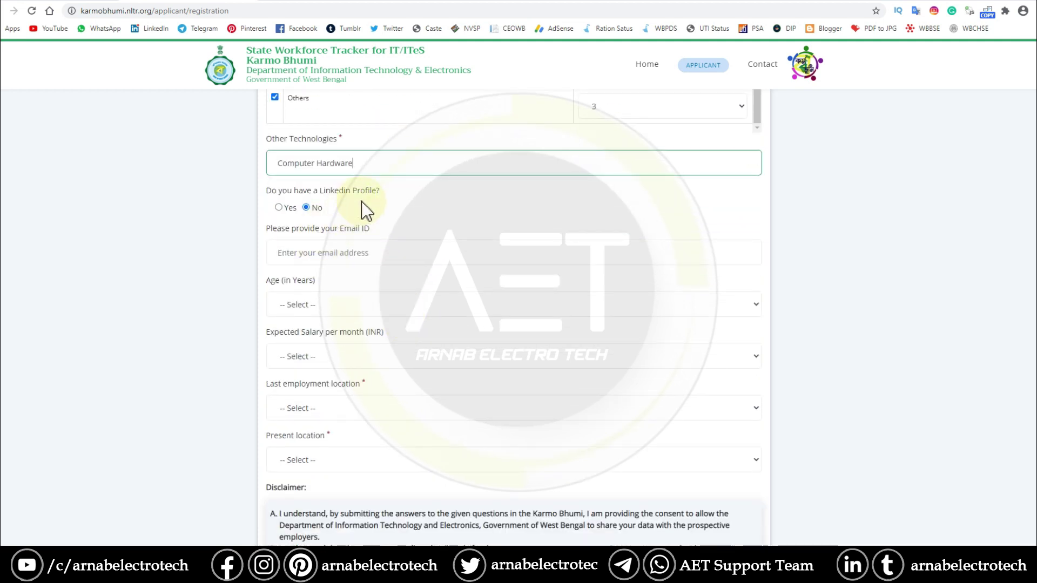
scroll(424, 319, down, 3)
scroll(424, 321, up, 4)
scroll(424, 319, down, 1)
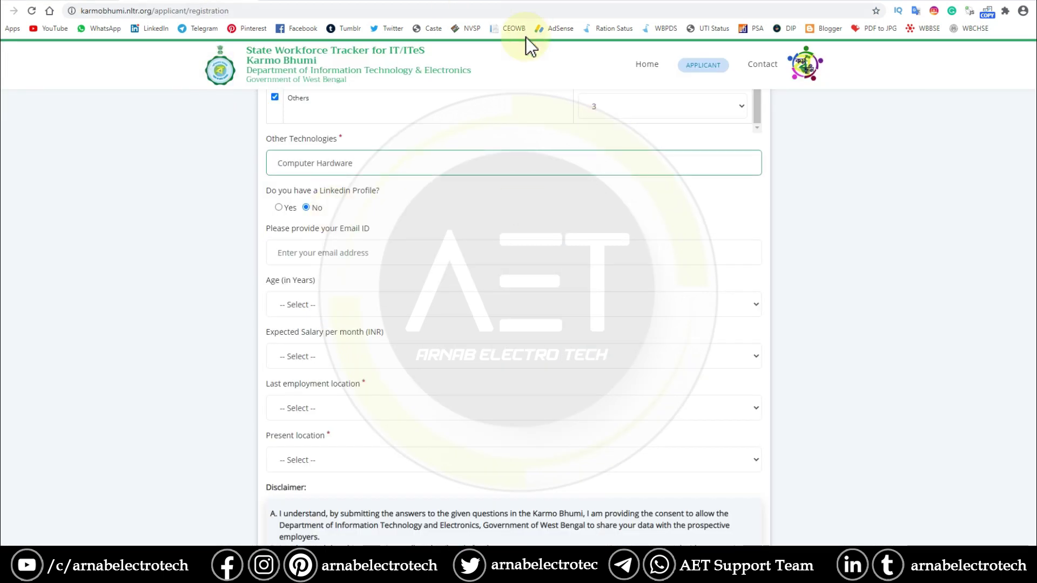
Choose Age '18 - 30' and Expected Salary per month '10000 - 20000'
click(354, 257)
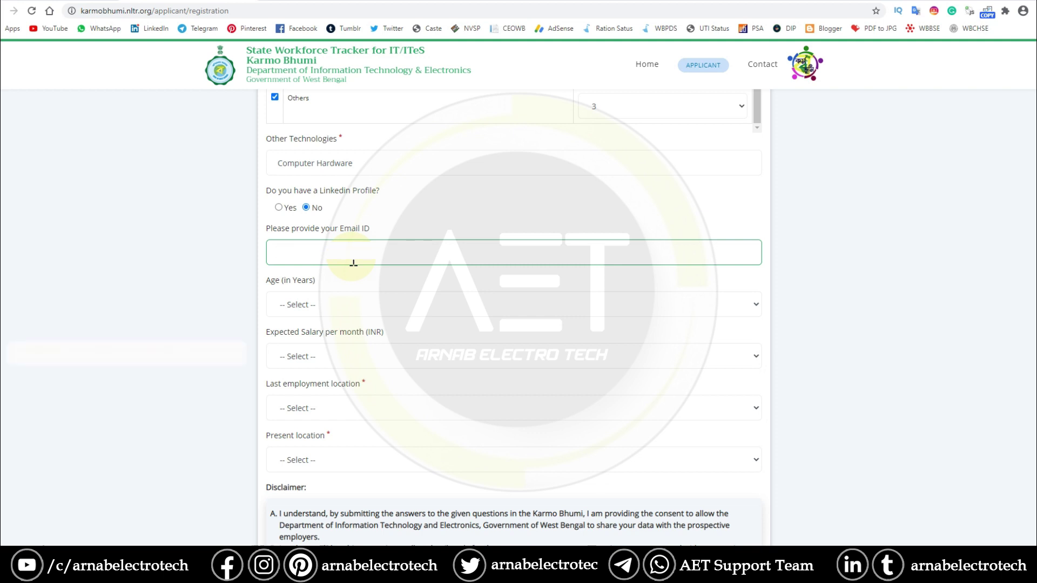
click(373, 308)
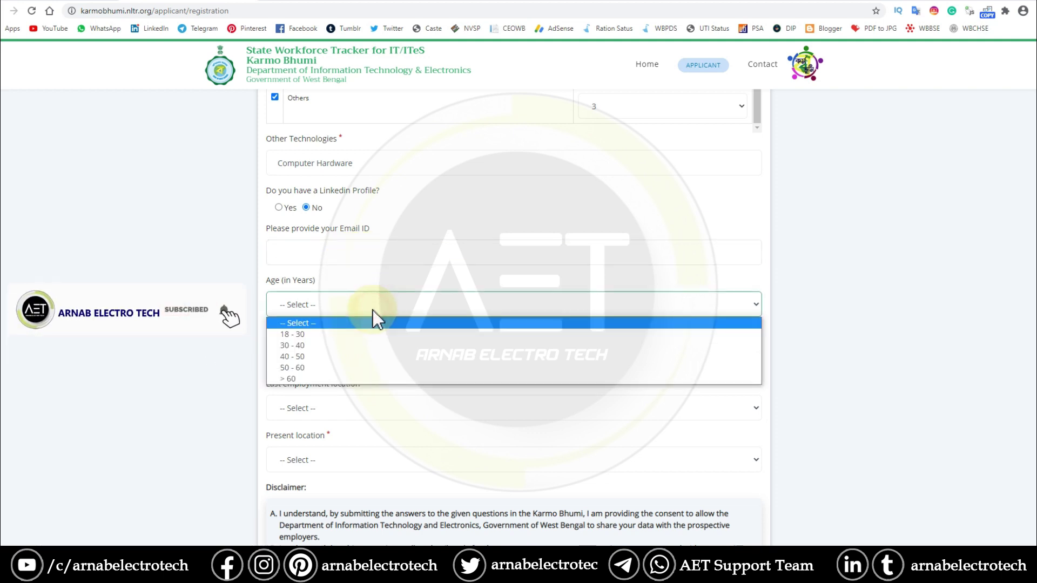
click(359, 335)
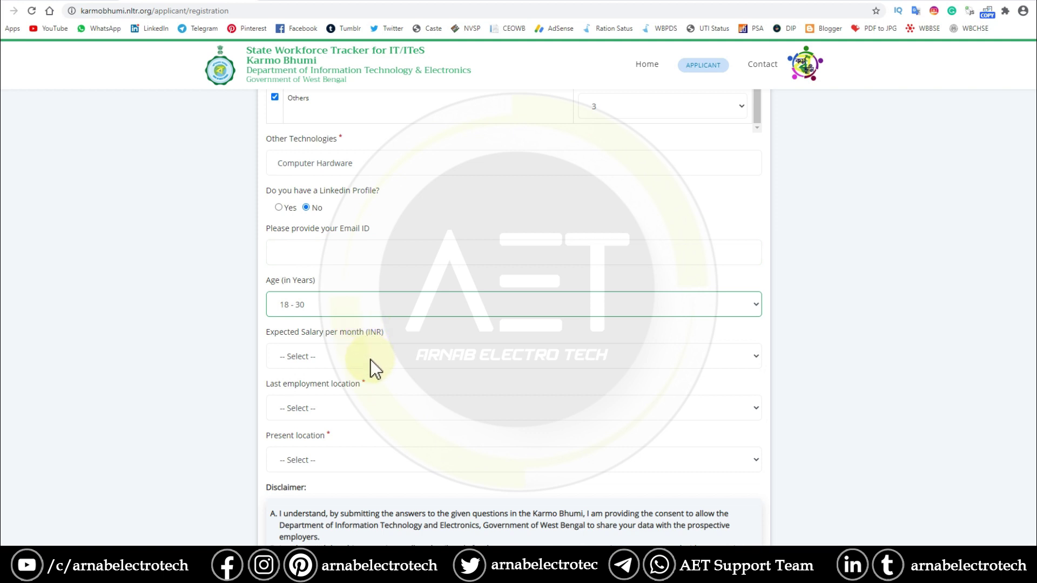
click(370, 359)
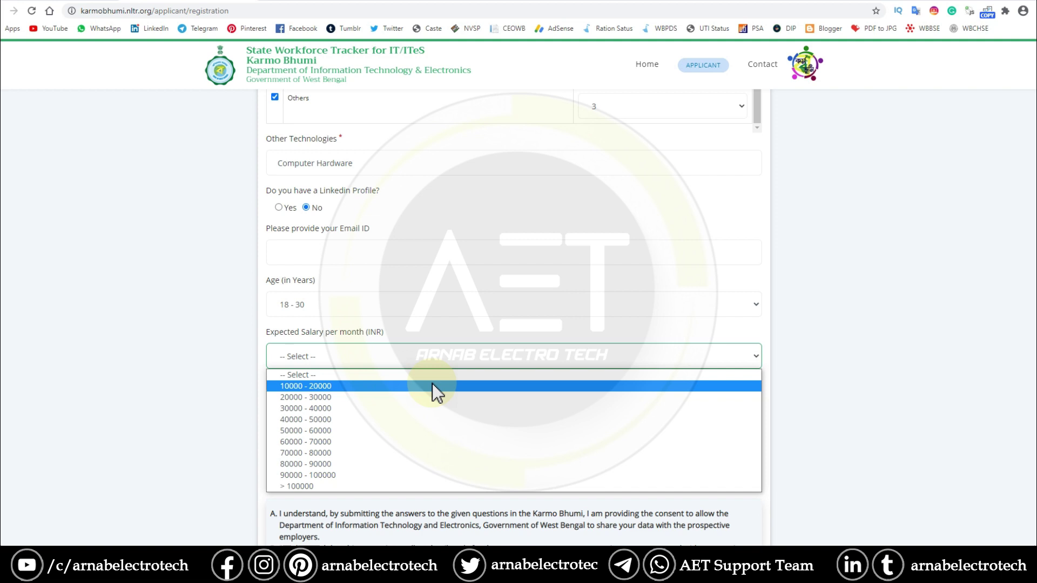
click(432, 386)
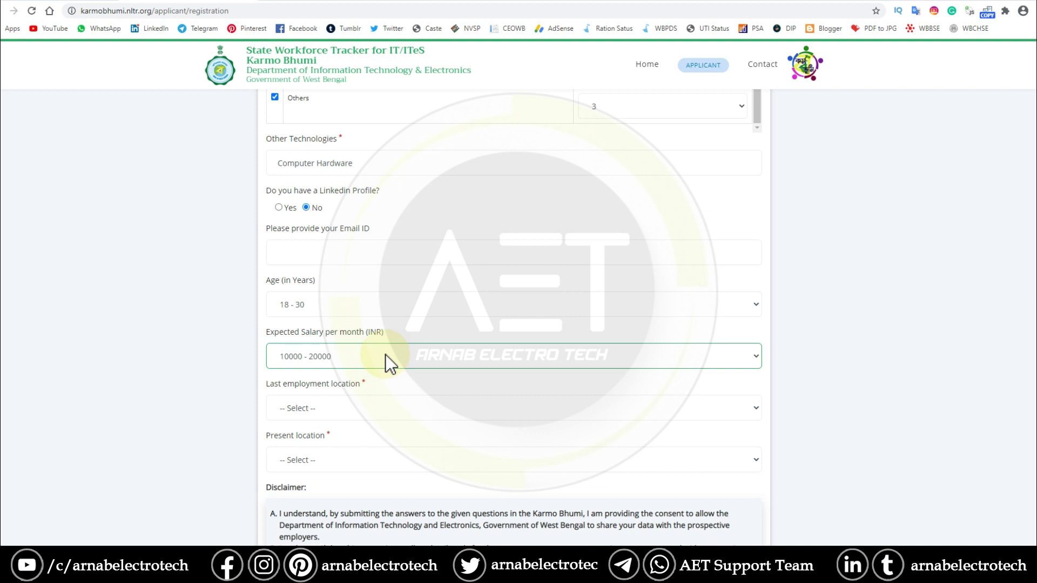
click(385, 352)
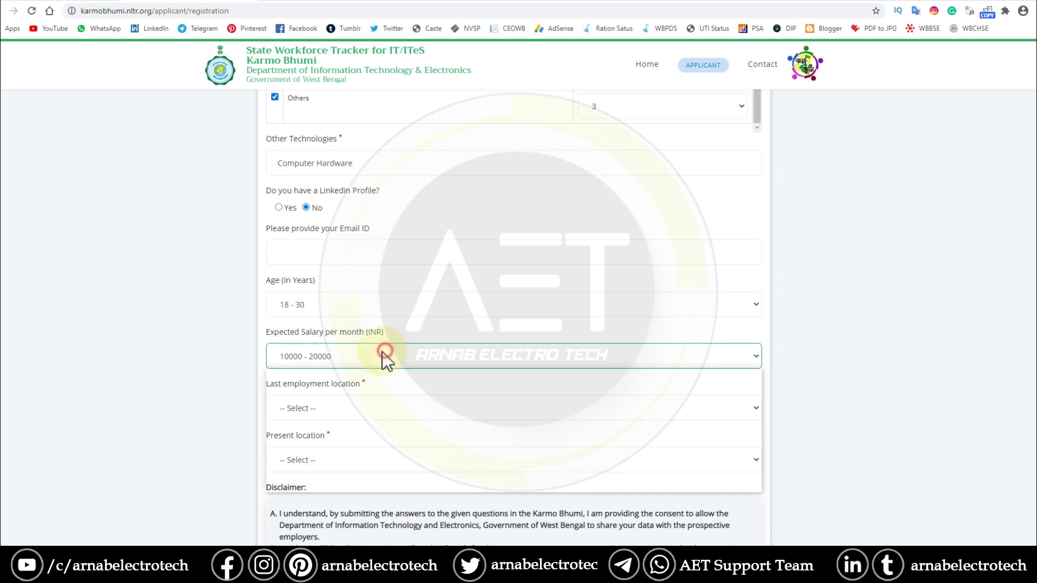
click(362, 380)
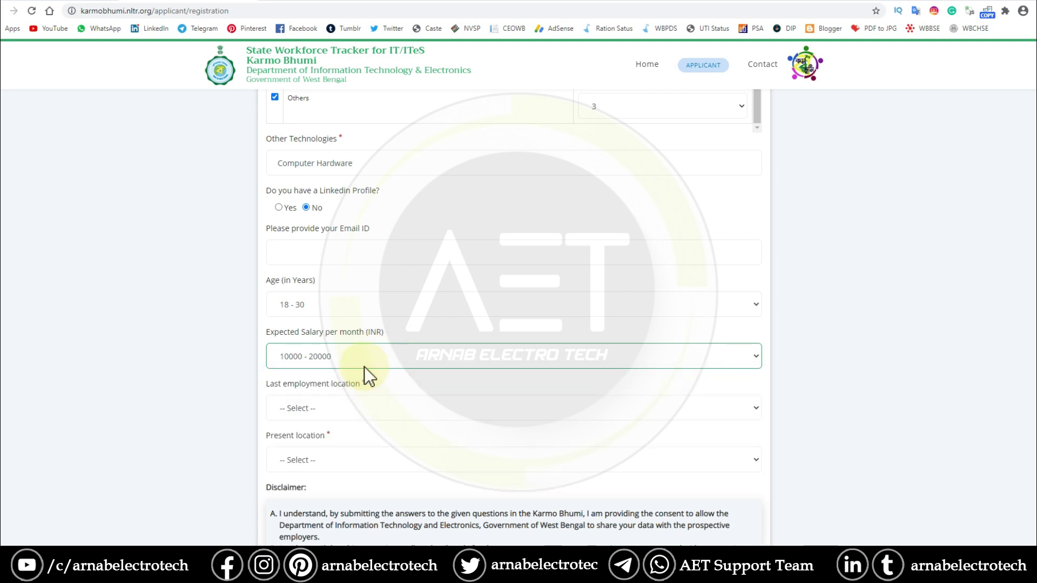
Set the last employment location to Maharashtra
click(342, 414)
scroll(362, 342, down, 1)
scroll(388, 222, down, 2)
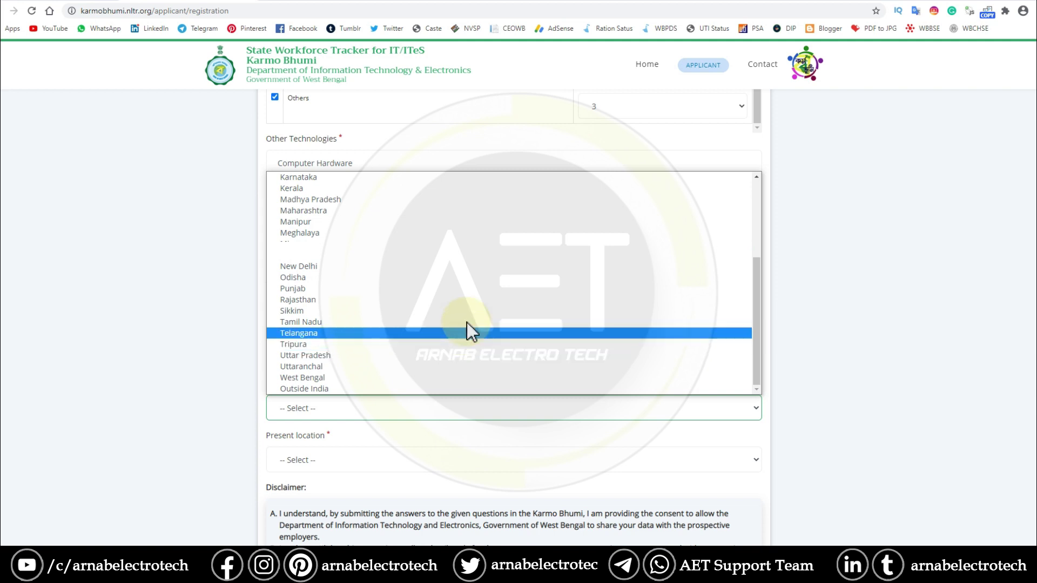
scroll(475, 311, up, 3)
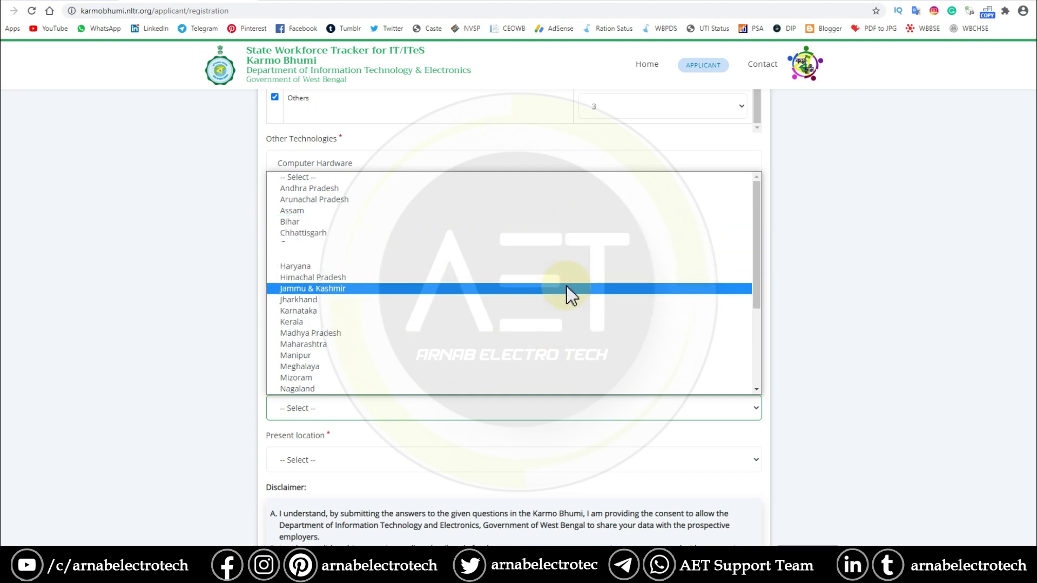
scroll(566, 286, down, 3)
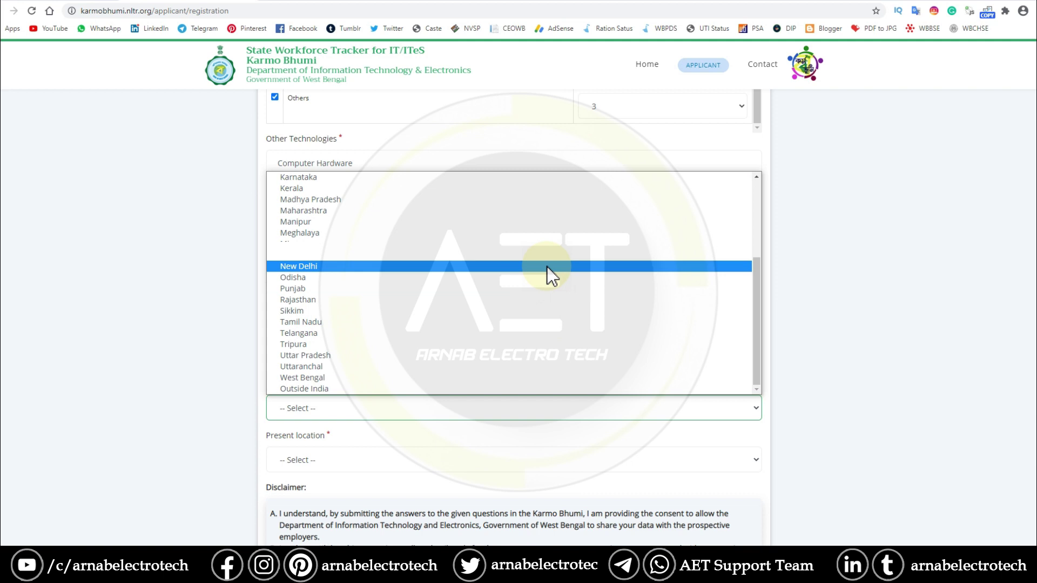
scroll(314, 270, up, 3)
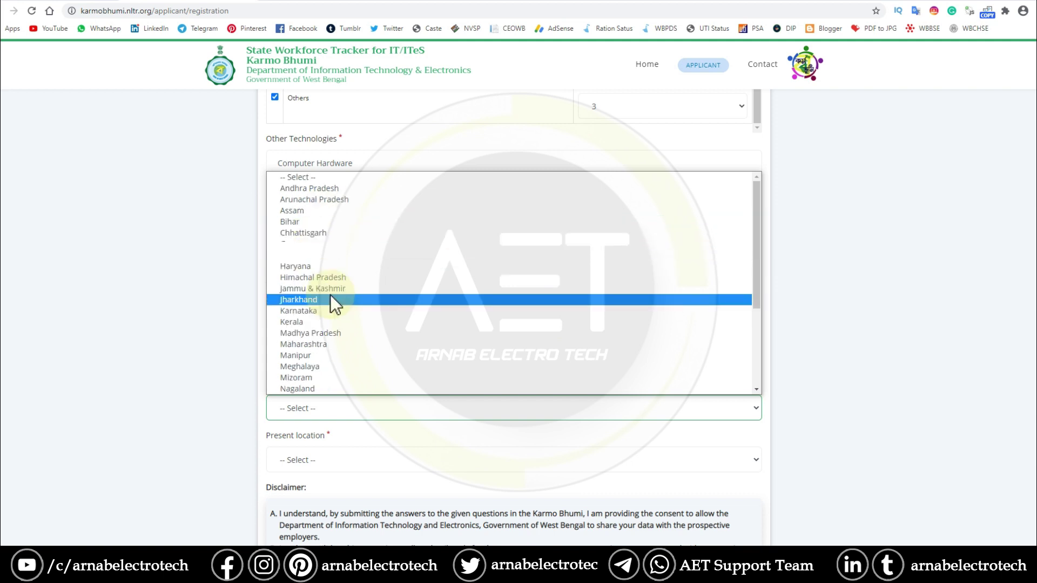
scroll(327, 270, down, 3)
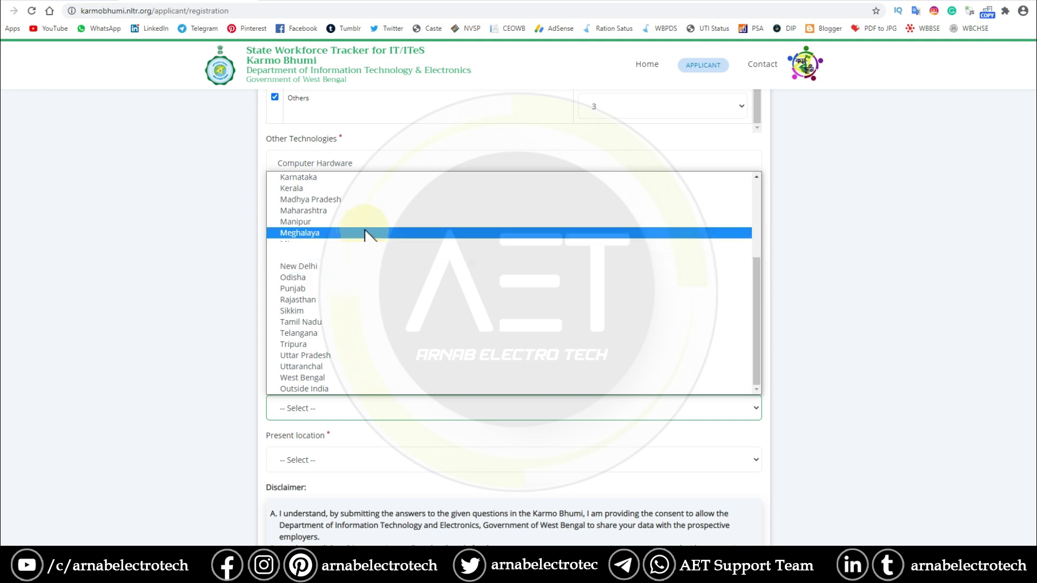
click(391, 211)
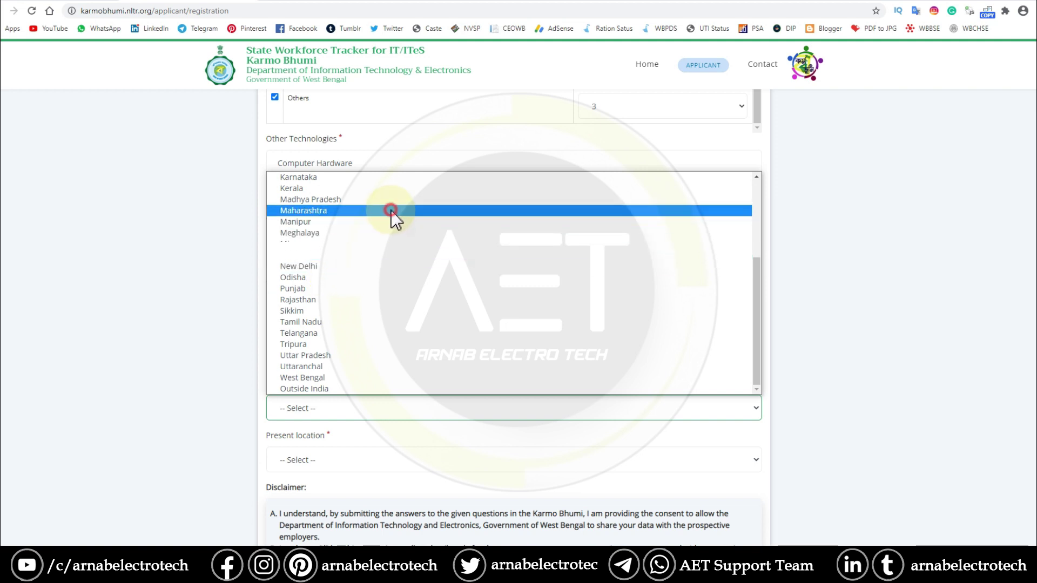
Set the present location to Nadia
click(366, 457)
scroll(392, 383, down, 1)
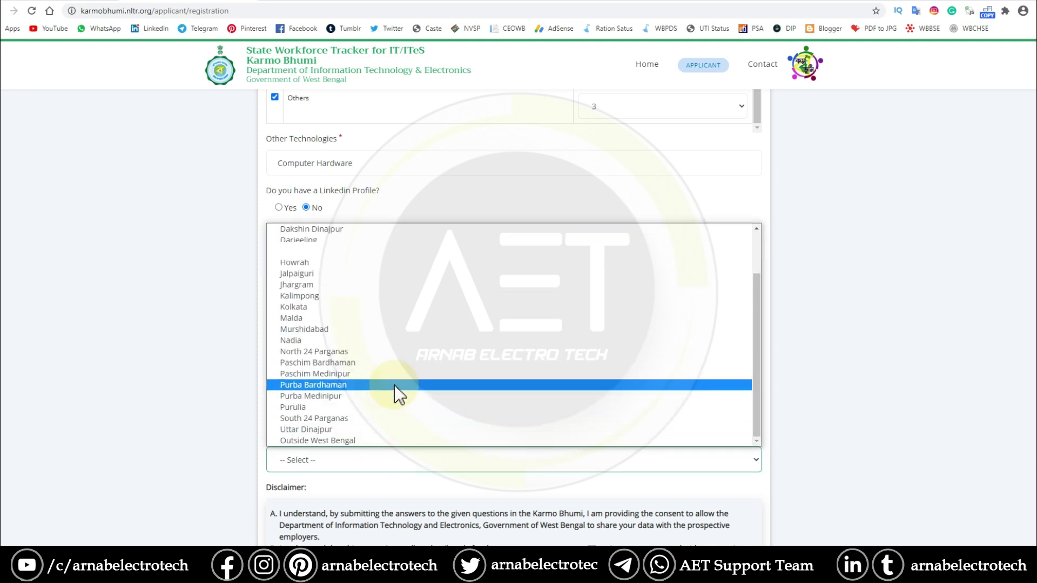
scroll(460, 384, up, 2)
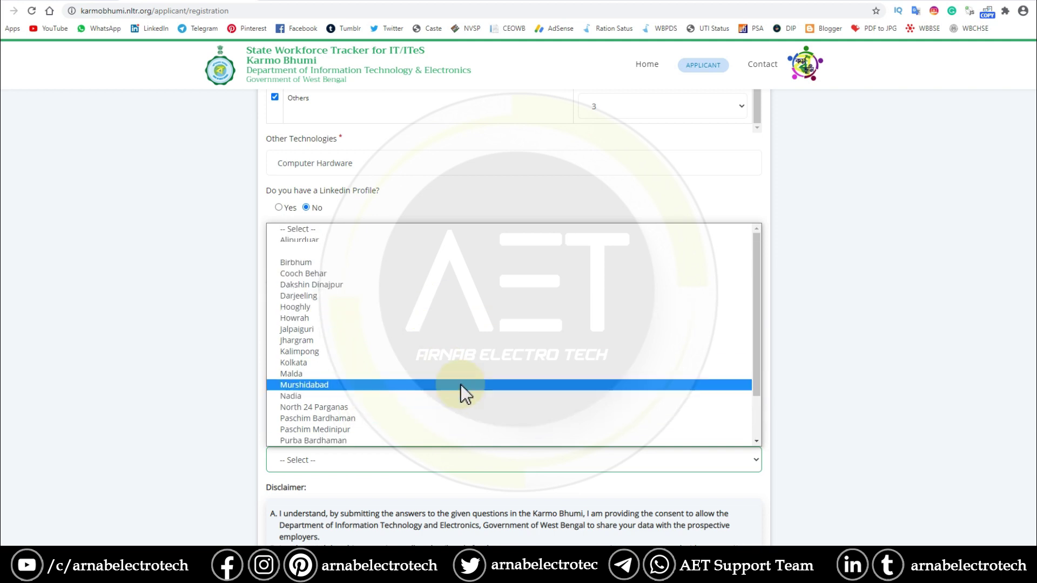
scroll(456, 378, down, 2)
click(419, 344)
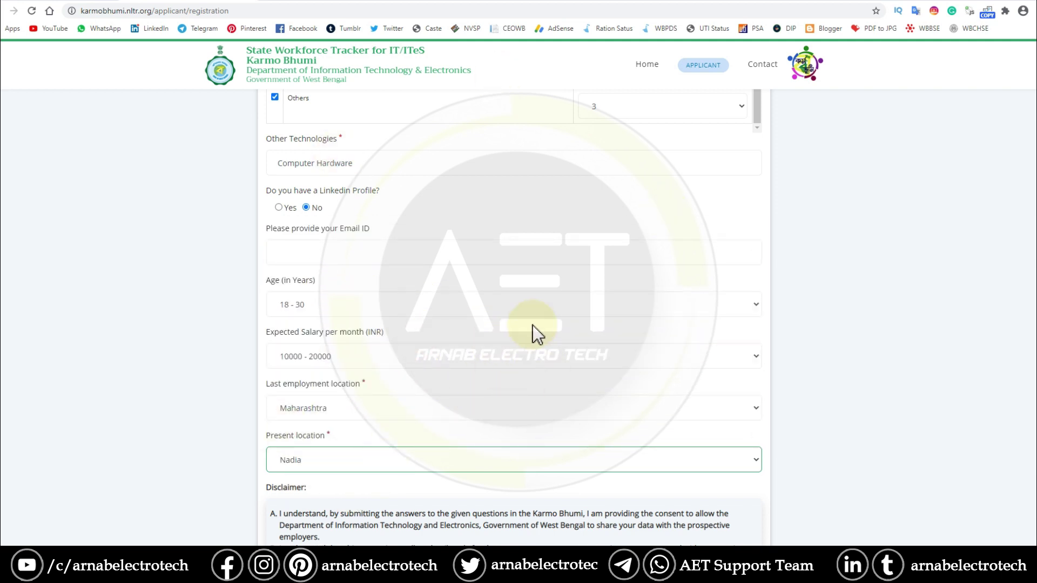
Tick 'I agree' on the disclaimer and submit the registration
scroll(532, 325, down, 3)
scroll(532, 325, down, 1)
click(270, 378)
click(298, 427)
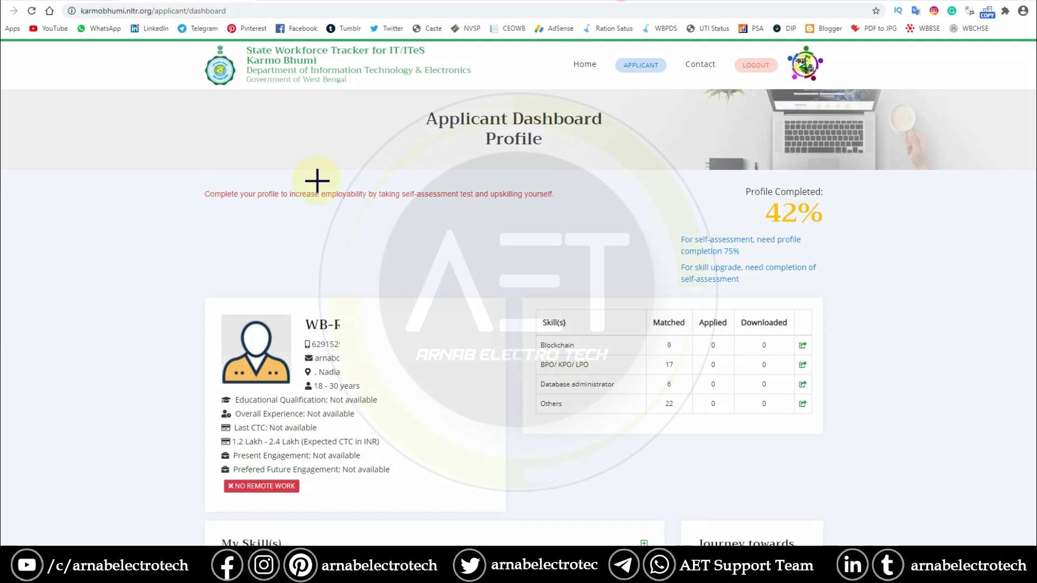
Review the dashboard's 42% profile completion and matched jobs per skill (9, 17, 6, 22)
mouse_move(196, 174)
mouse_down()
mouse_move(452, 222)
mouse_move(573, 215)
mouse_up()
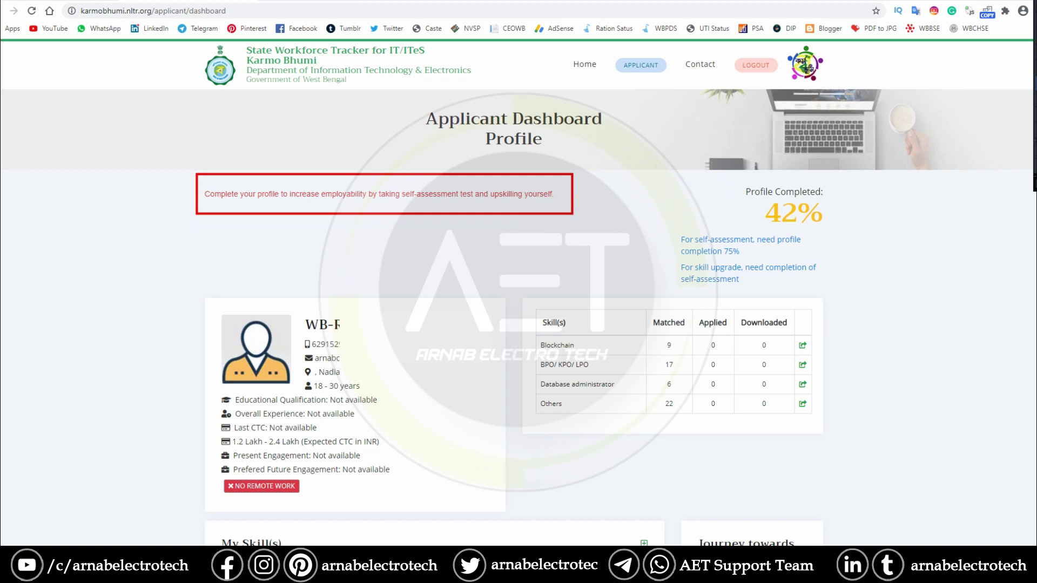
key(Escape)
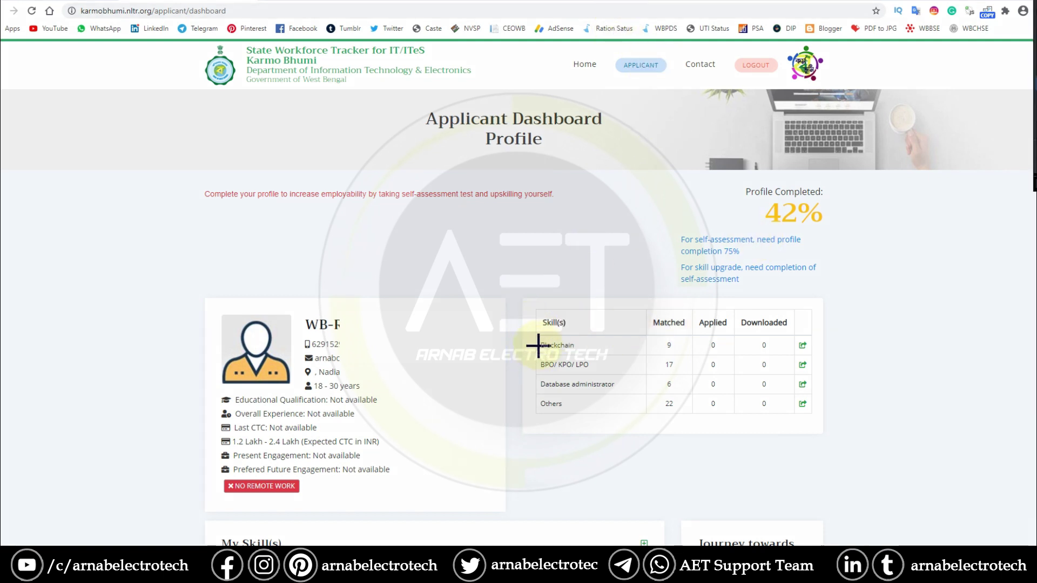
mouse_move(537, 338)
mouse_down()
mouse_move(713, 431)
mouse_move(815, 416)
mouse_up()
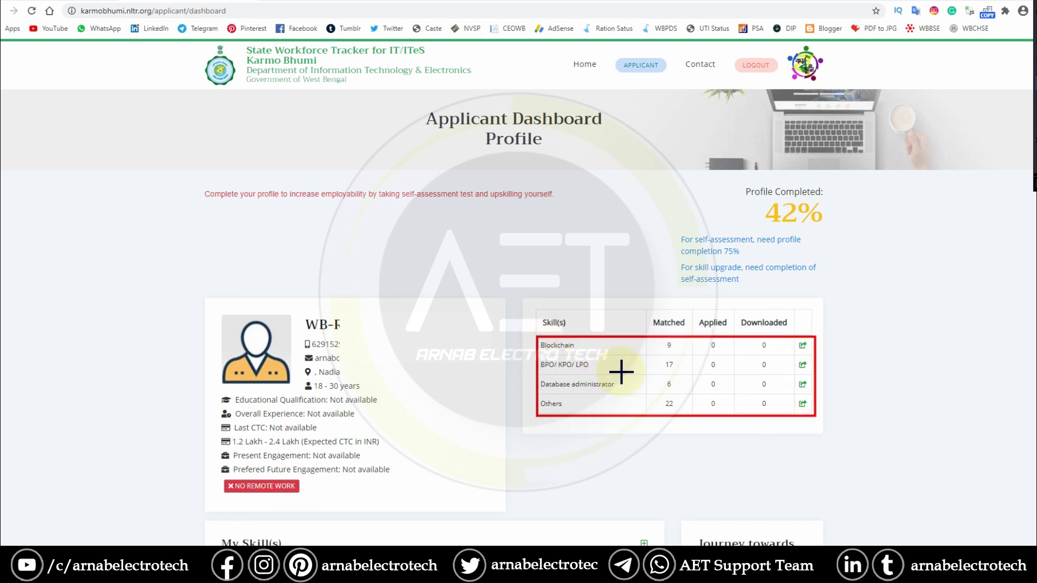
mouse_move(656, 358)
mouse_down()
mouse_move(694, 375)
mouse_move(665, 401)
mouse_move(692, 416)
mouse_up()
drag(658, 338, 677, 355)
Scroll the dashboard and open the edit-basic profile form via the profile edit icon
scroll(657, 463, down, 6)
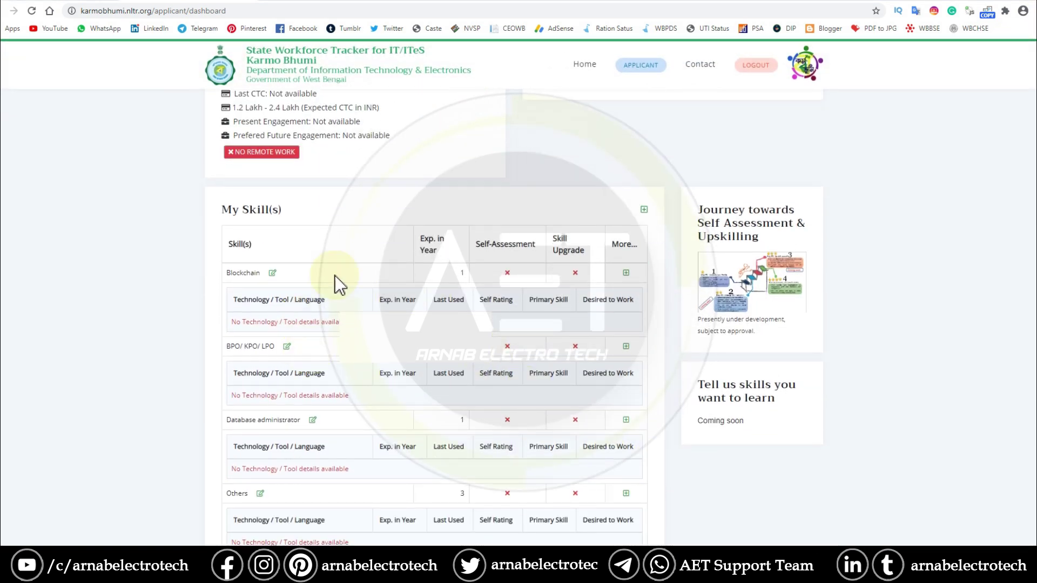
scroll(328, 358, down, 4)
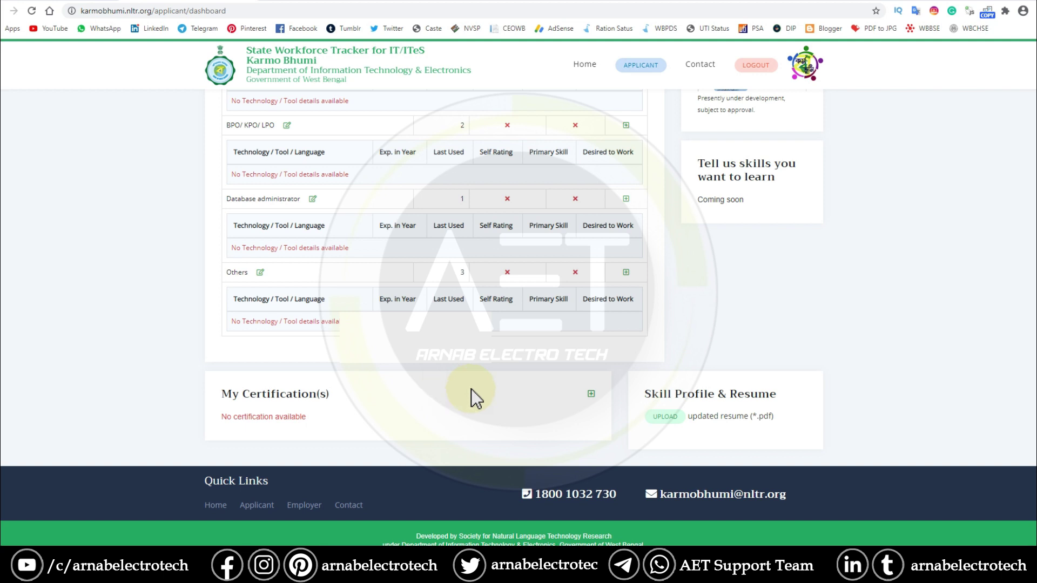
scroll(471, 386, up, 6)
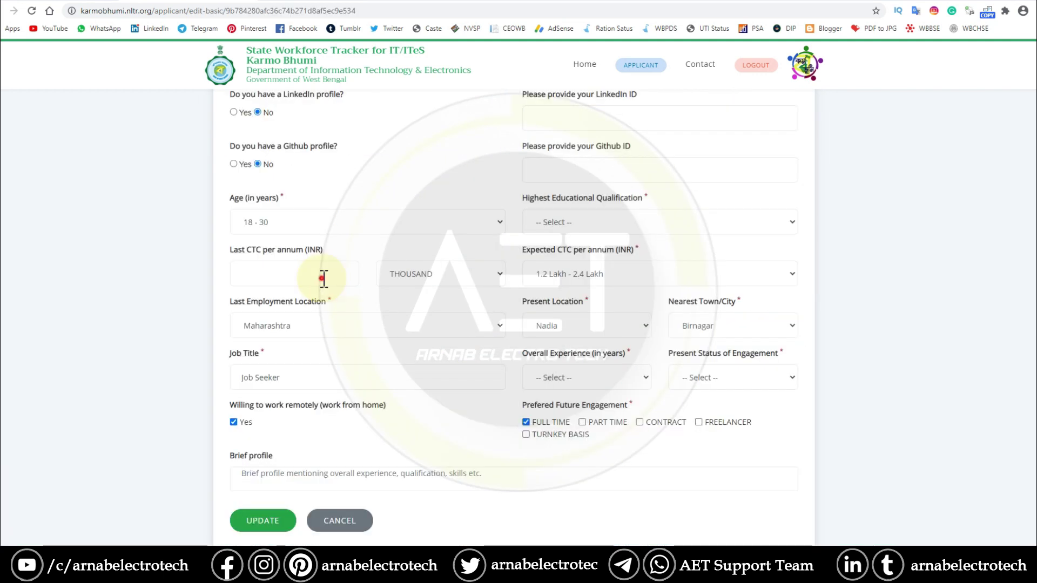
click(323, 278)
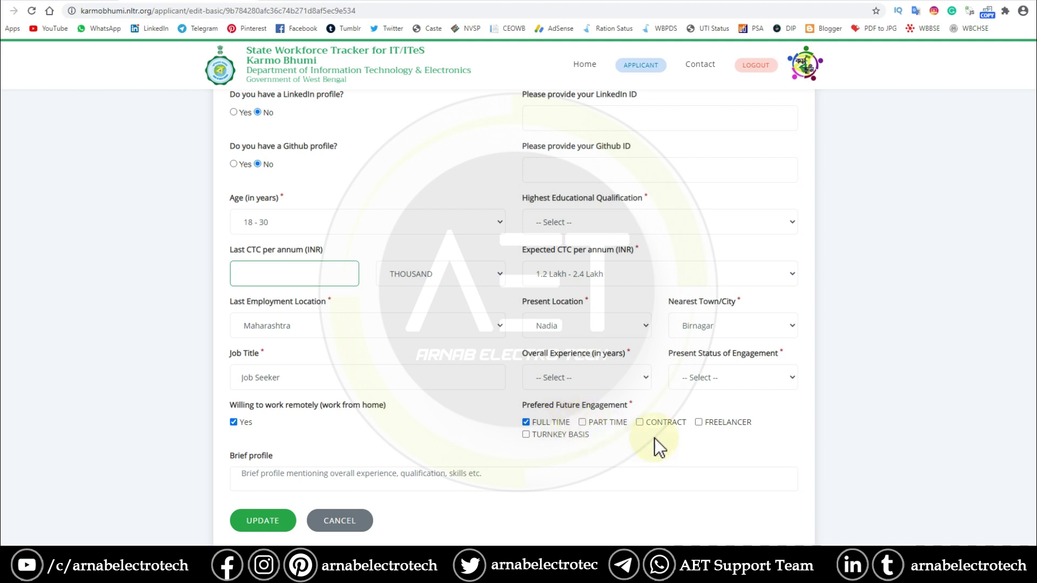
Add Freelancer engagement, set overall experience to 3 years and status to NOT EMPLOYED
click(699, 422)
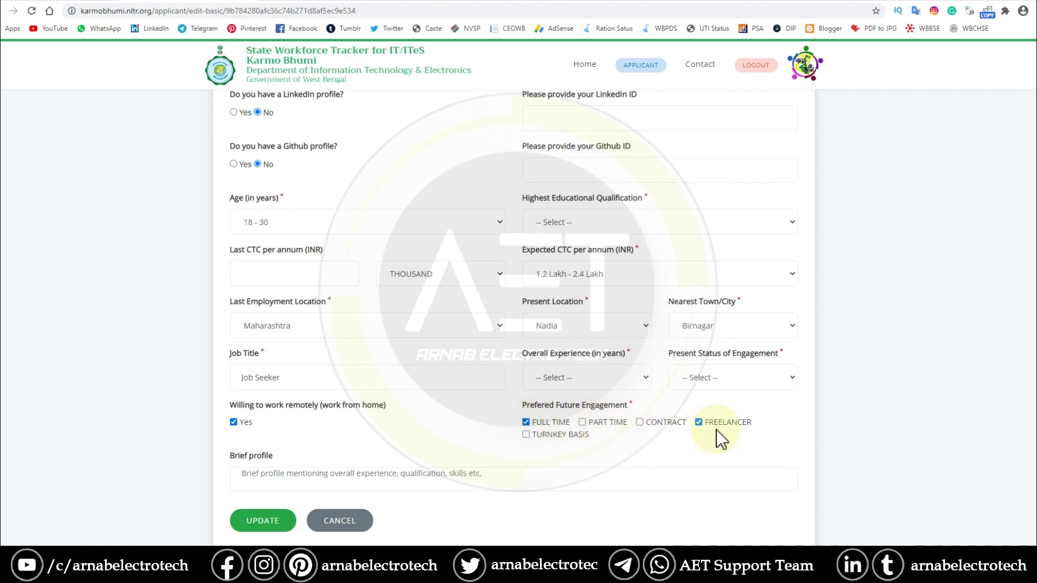
click(644, 383)
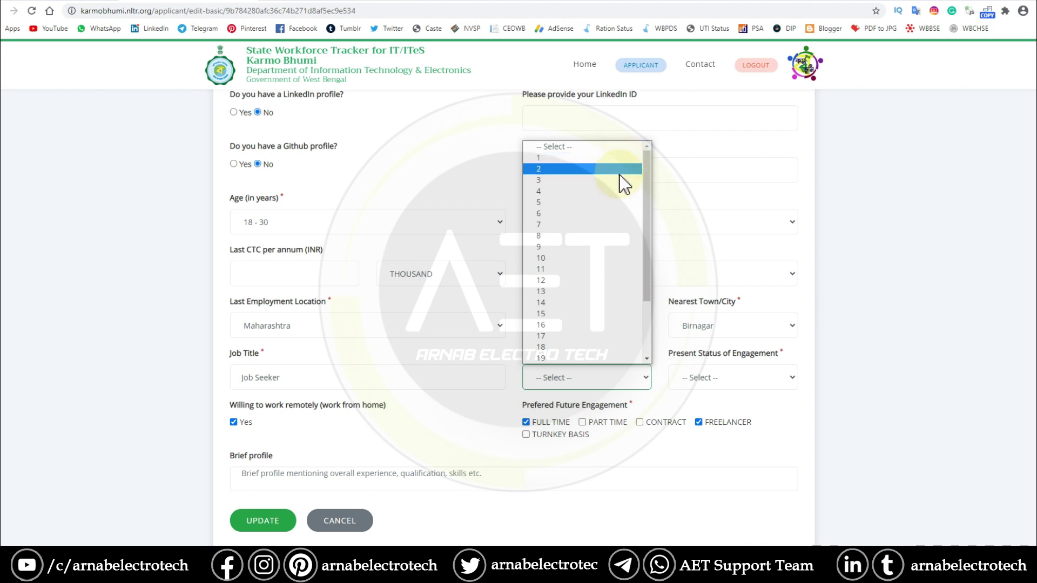
click(622, 170)
click(638, 379)
click(574, 198)
click(712, 382)
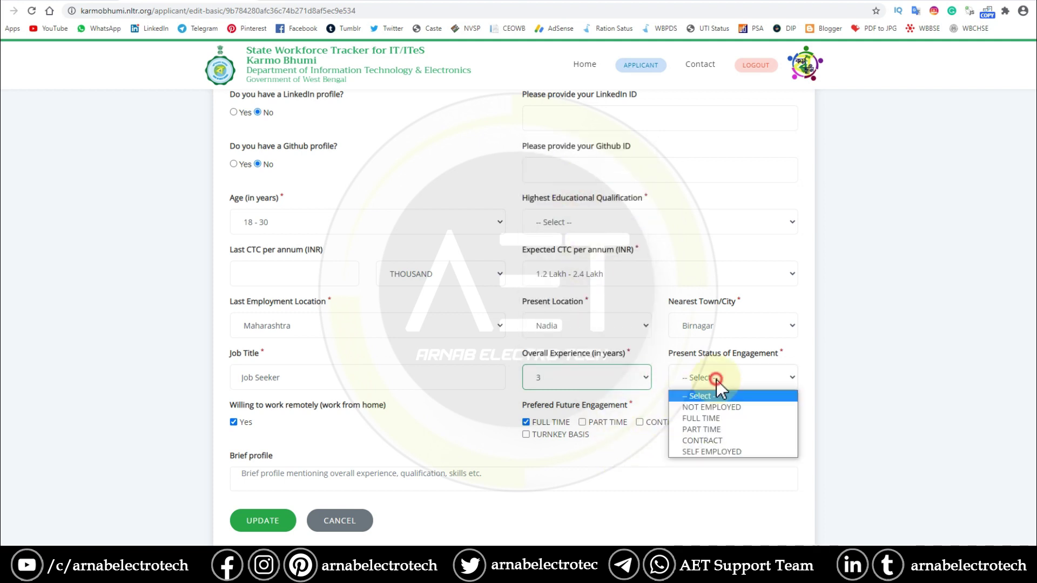
click(724, 409)
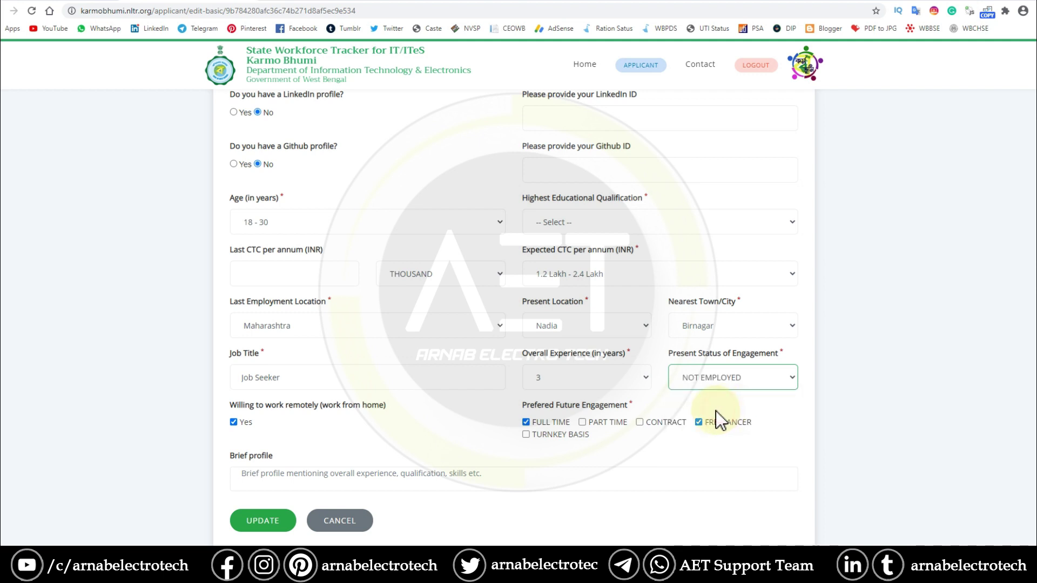
click(774, 381)
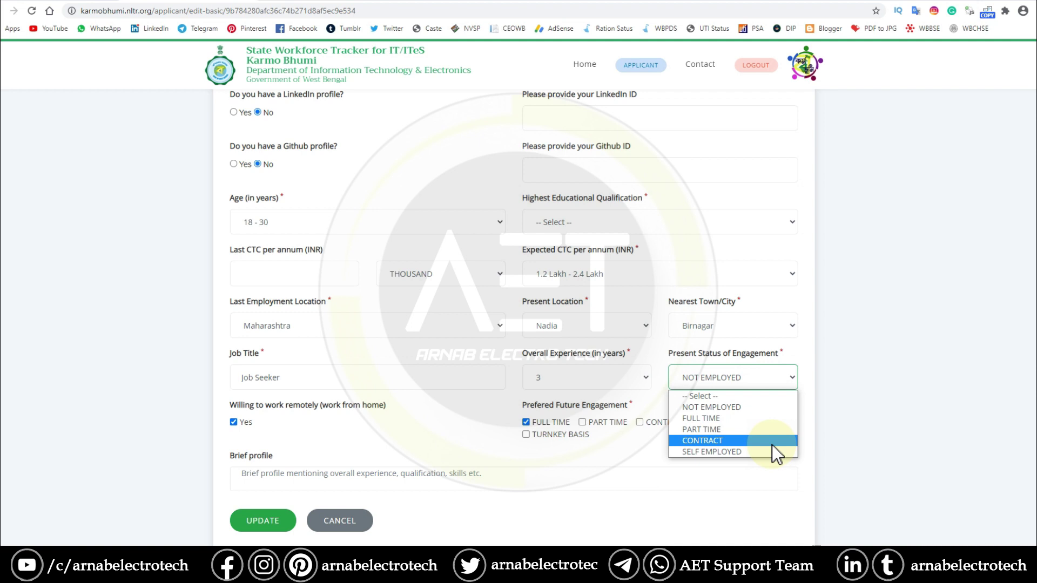
click(738, 409)
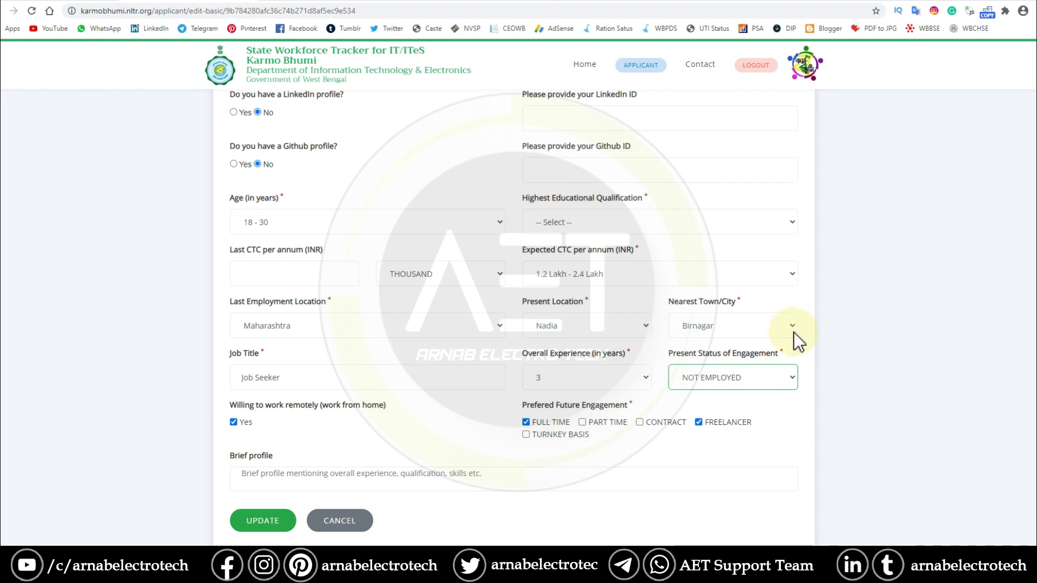
Set nearest town to Kalyani and highest qualification to Graduate (Others)
click(793, 329)
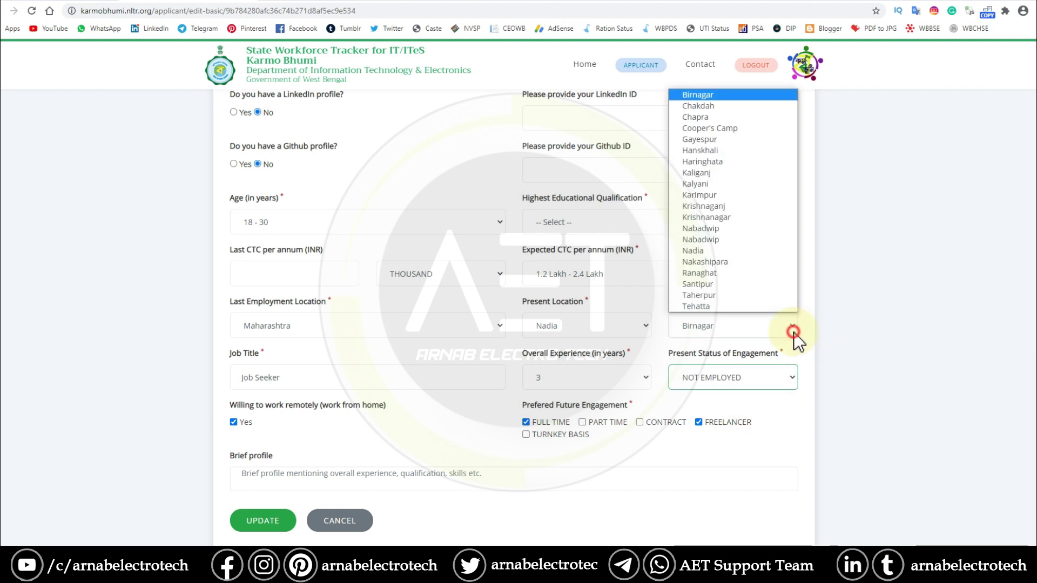
click(771, 186)
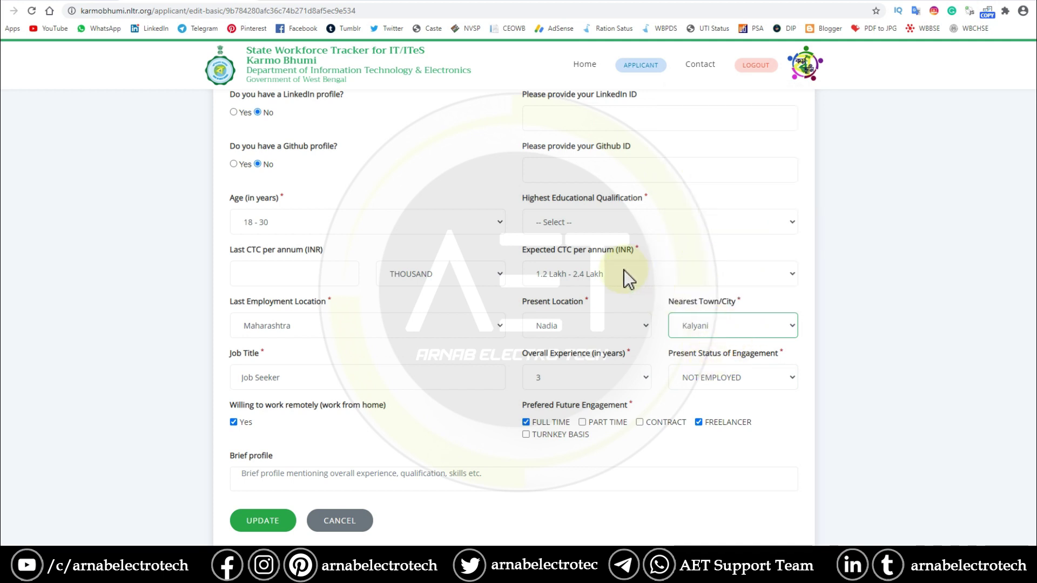
click(659, 225)
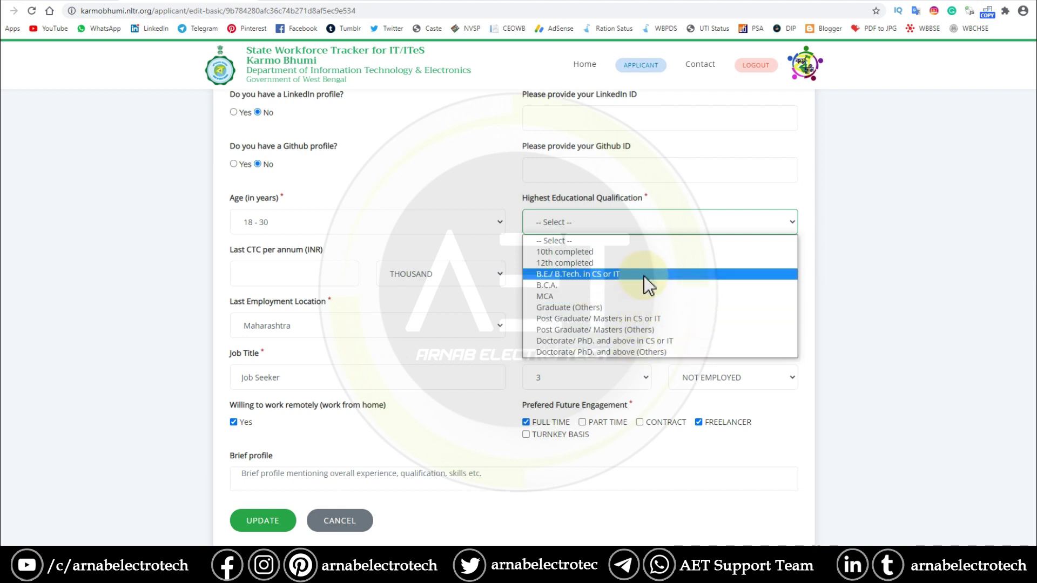
click(632, 308)
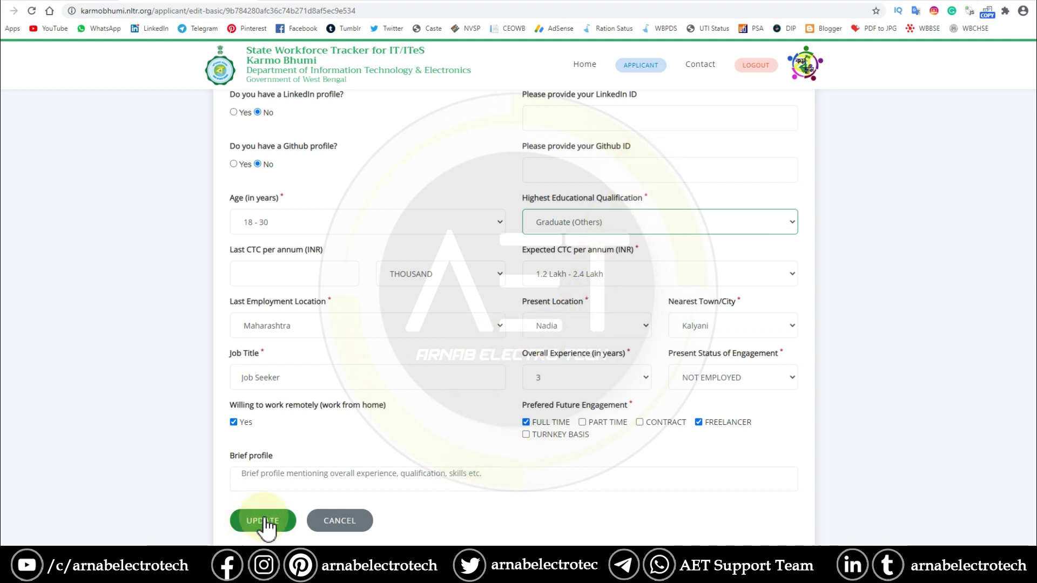
click(308, 479)
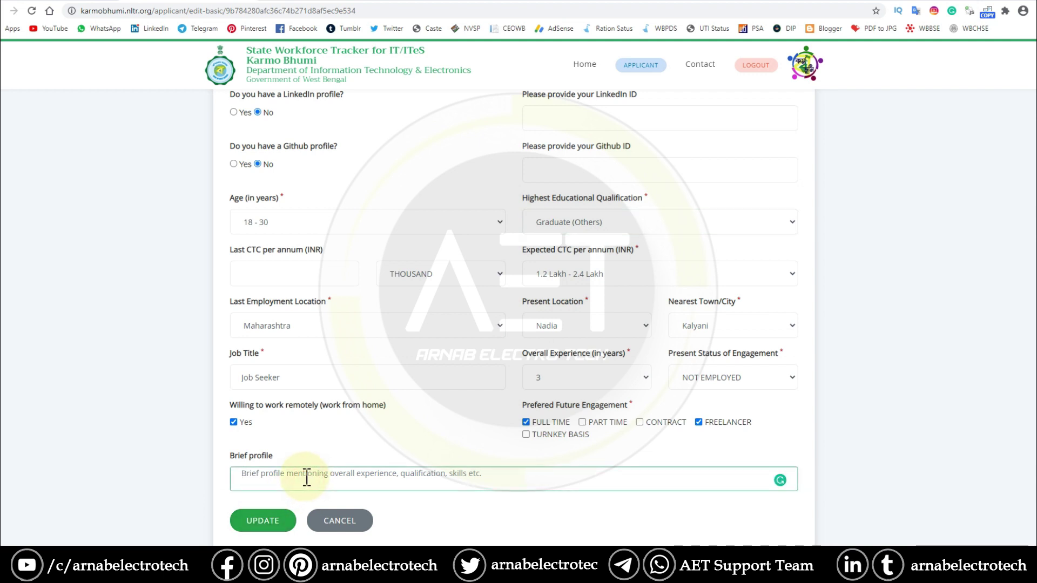
Paste the hard-working, responsible and honest brief profile sentence and update the profile to 65% complete
text(I'm a hard worker, responsible and also honest with my job.)
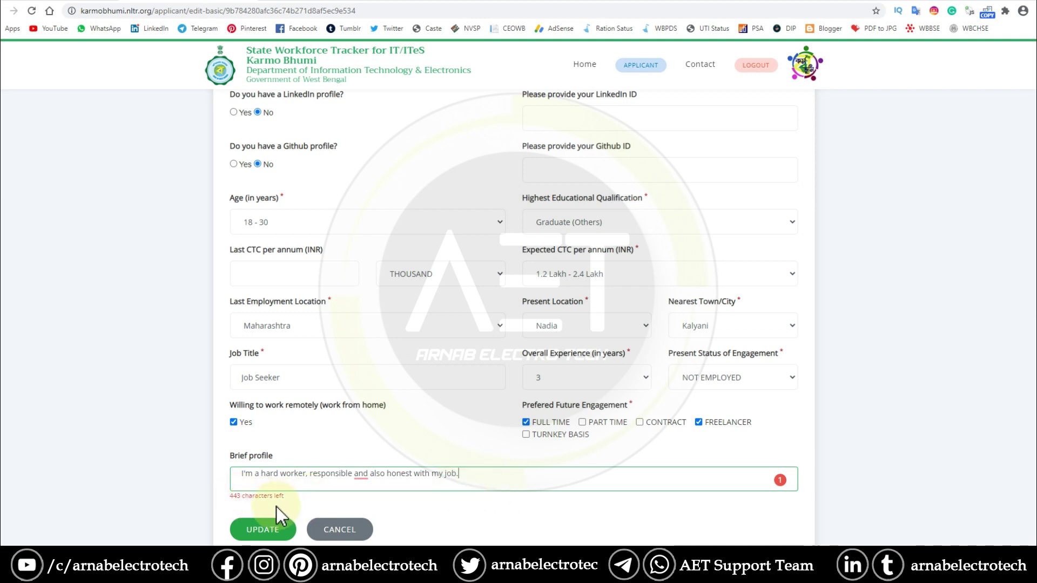
click(273, 529)
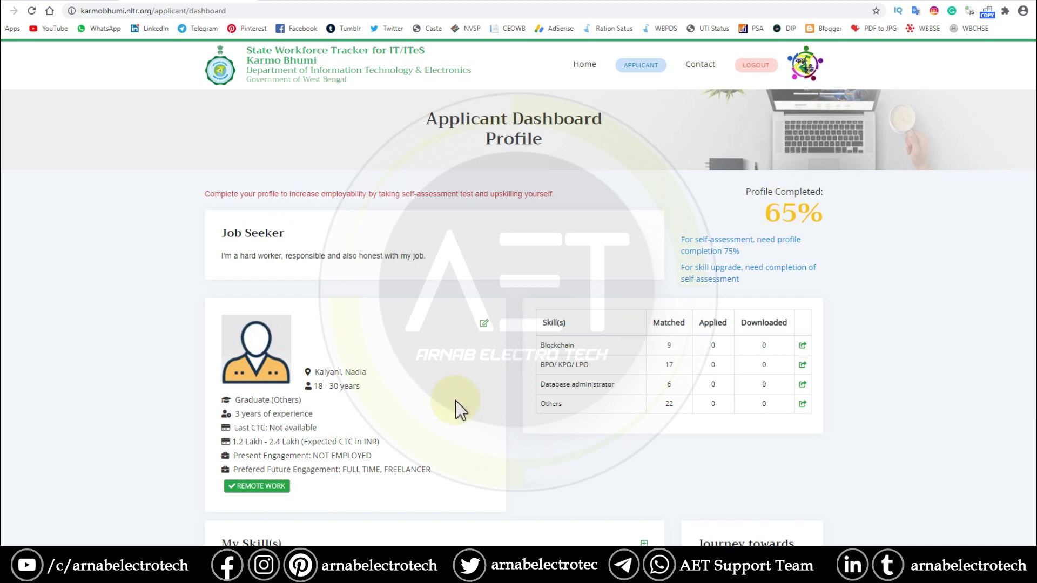
scroll(482, 401, down, 3)
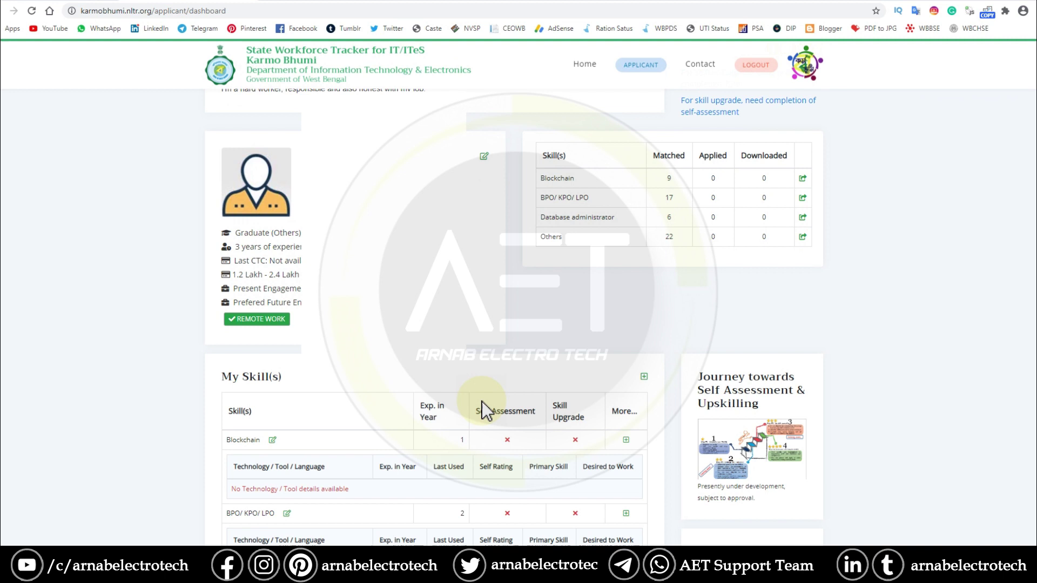
scroll(482, 400, down, 1)
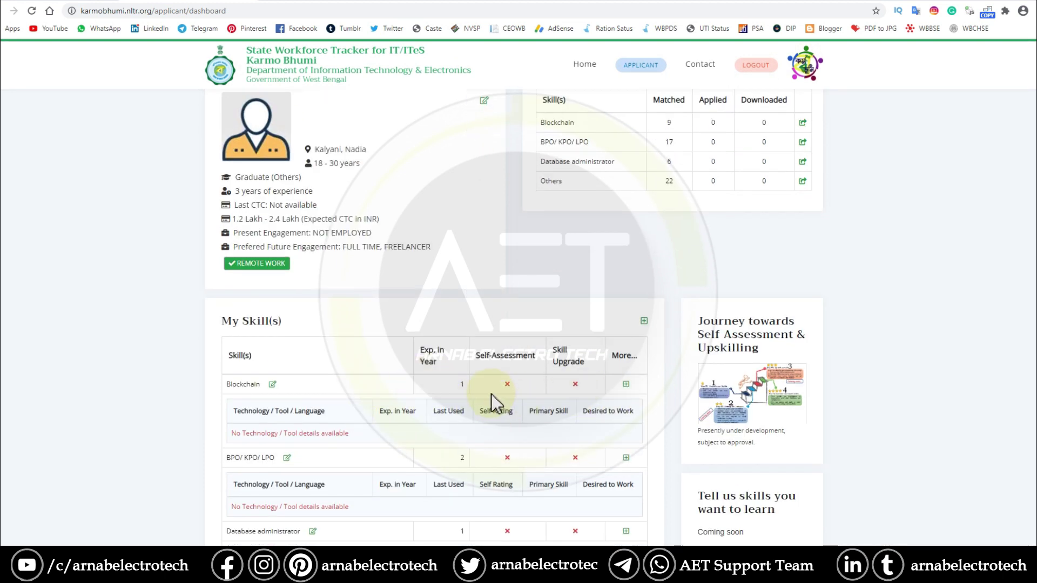
scroll(492, 402, down, 6)
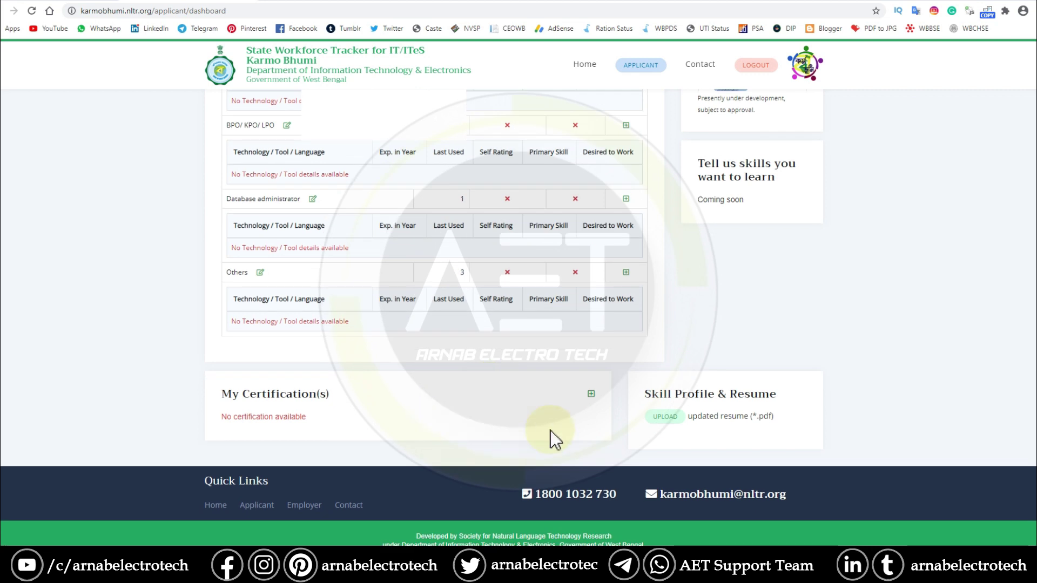
Upload CV.pdf as the resume, then review the updated Skill Profile & Resume section
click(666, 417)
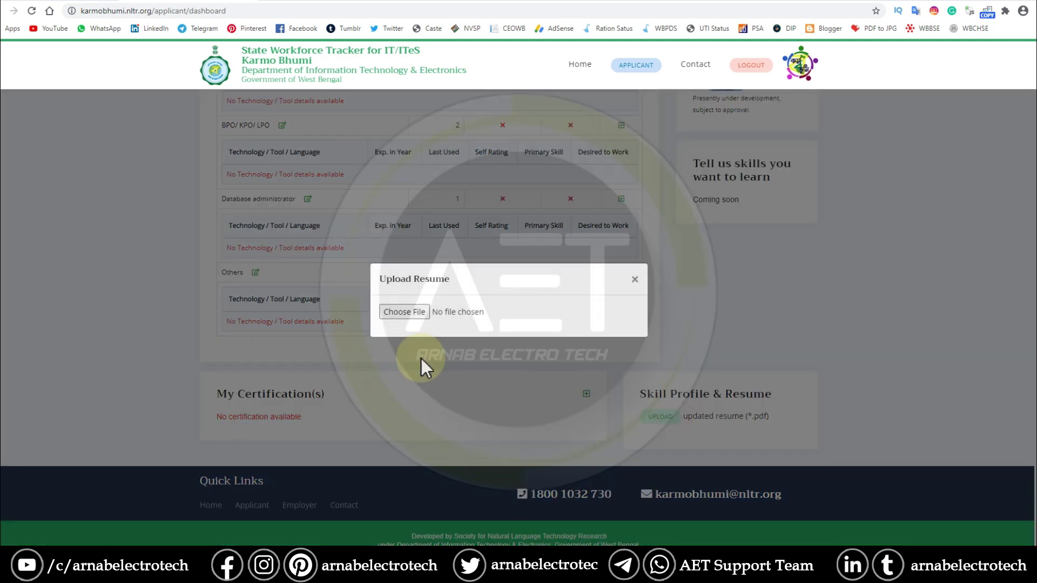
click(404, 312)
click(138, 82)
click(433, 264)
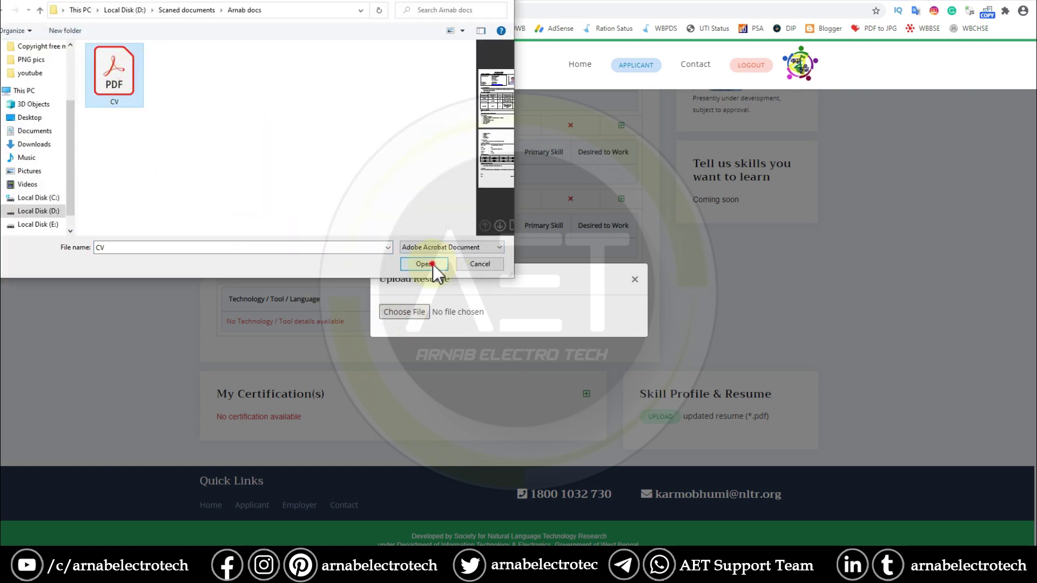
click(568, 312)
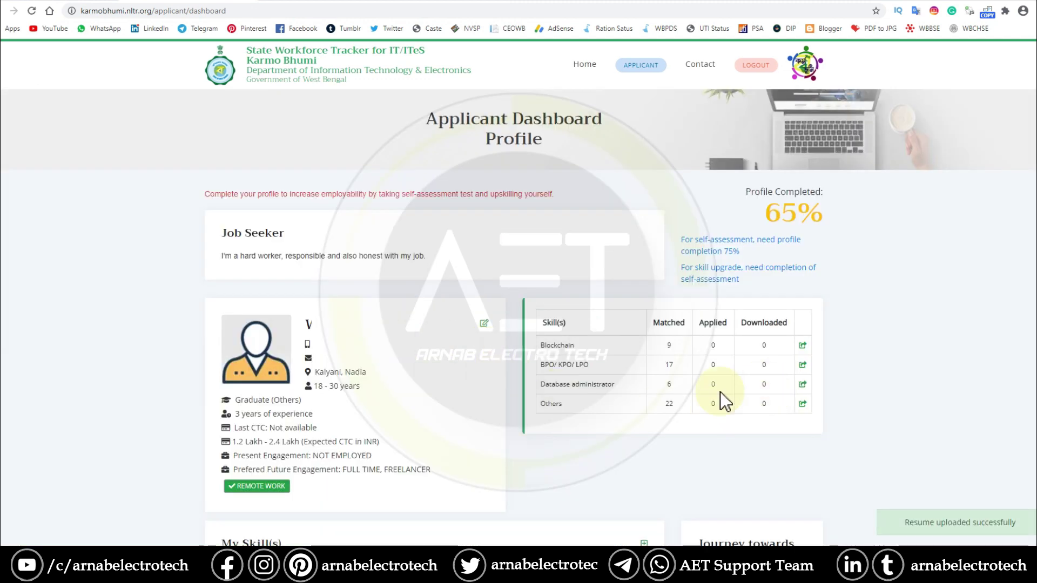
scroll(705, 389, down, 3)
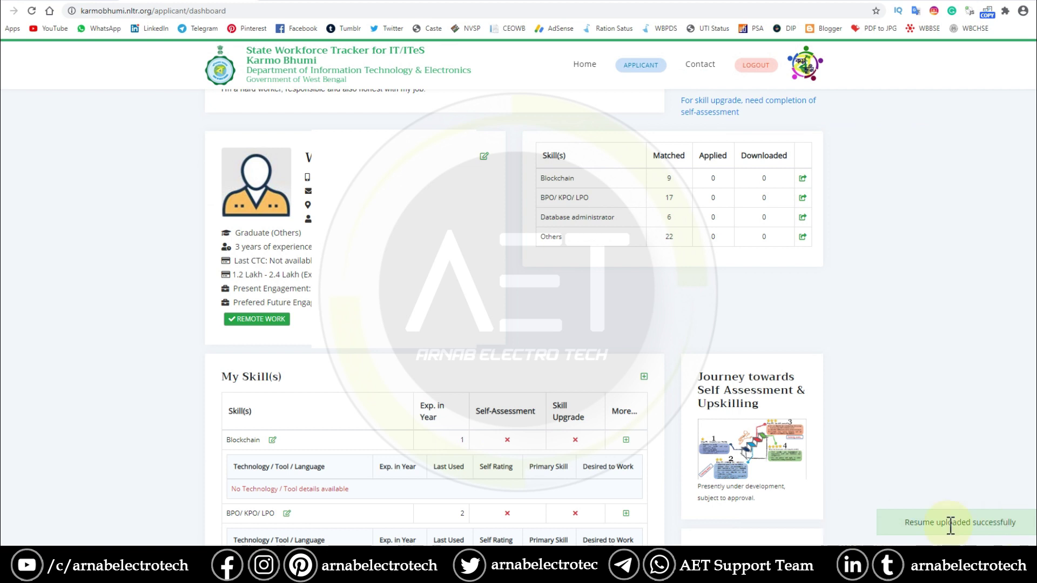
scroll(832, 447, down, 7)
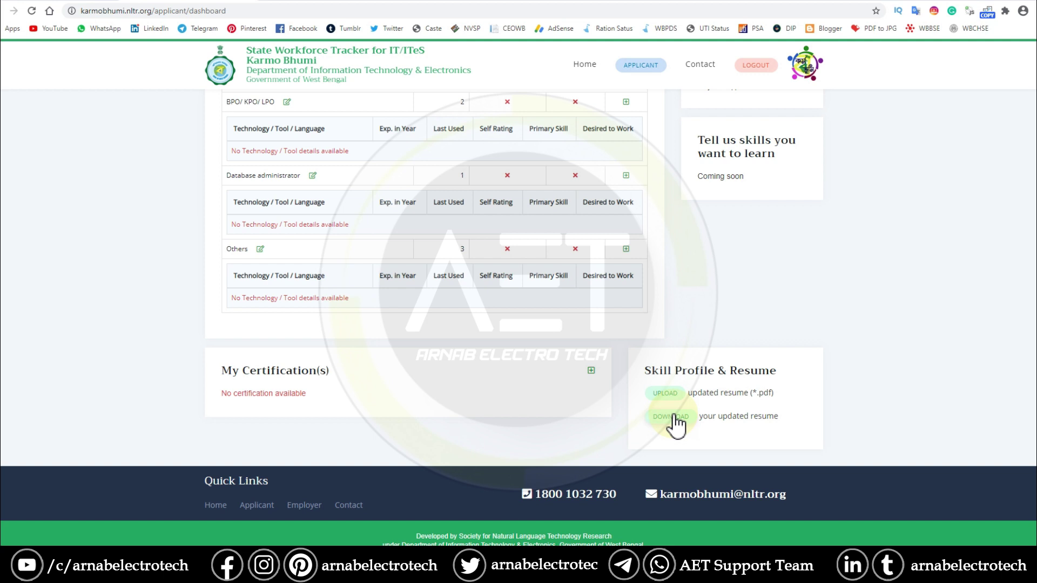
scroll(731, 325, up, 10)
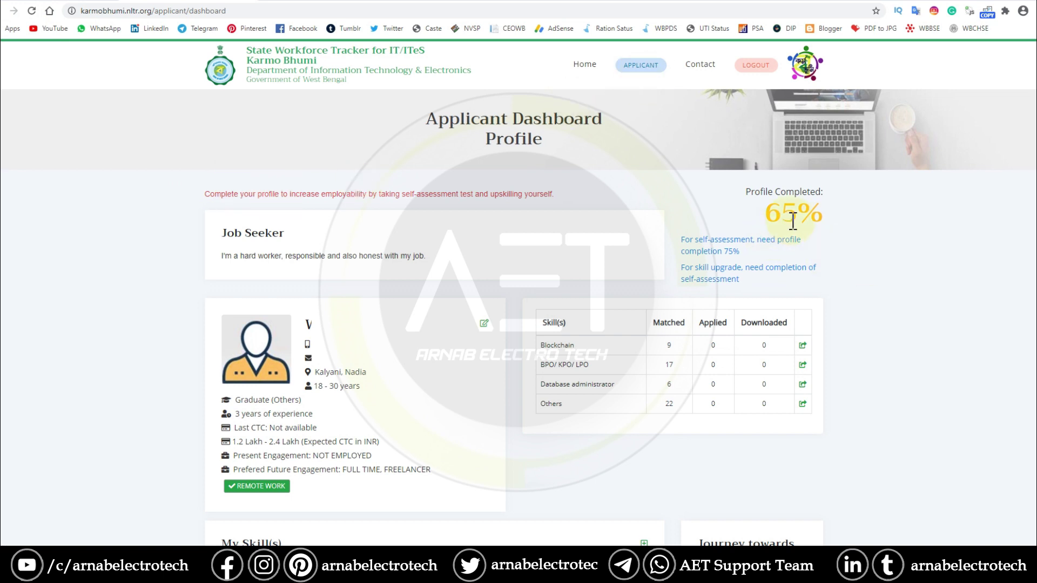
scroll(807, 290, down, 5)
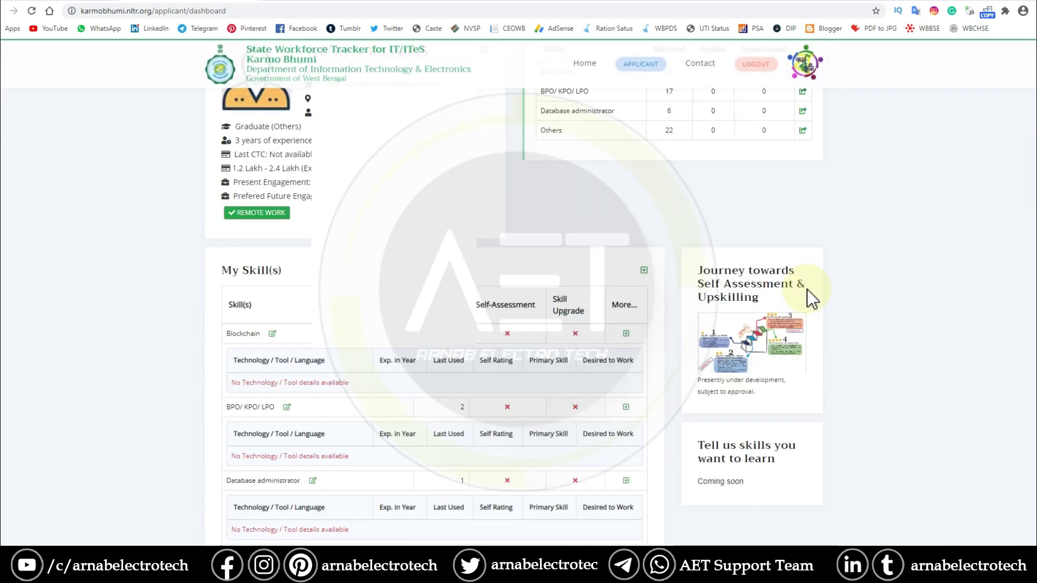
scroll(721, 280, down, 4)
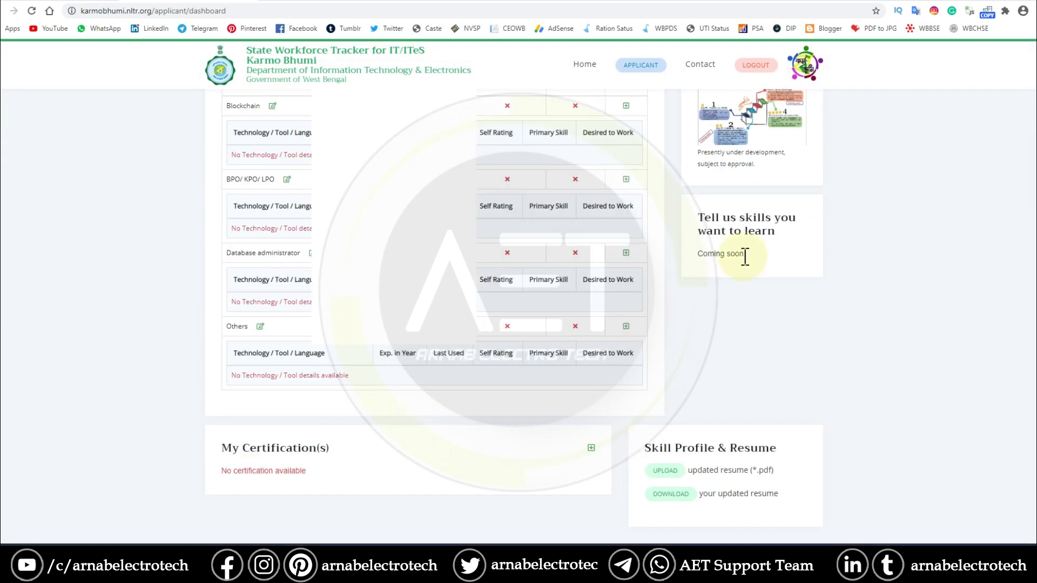
Open the Add Certification dialog and browse the options in its Certification dropdown
click(591, 449)
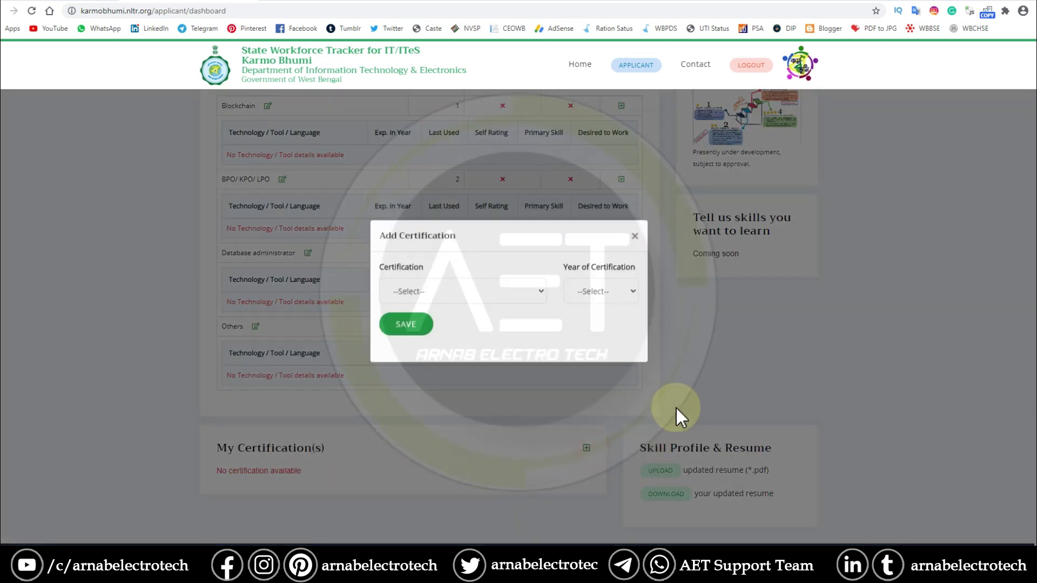
click(543, 301)
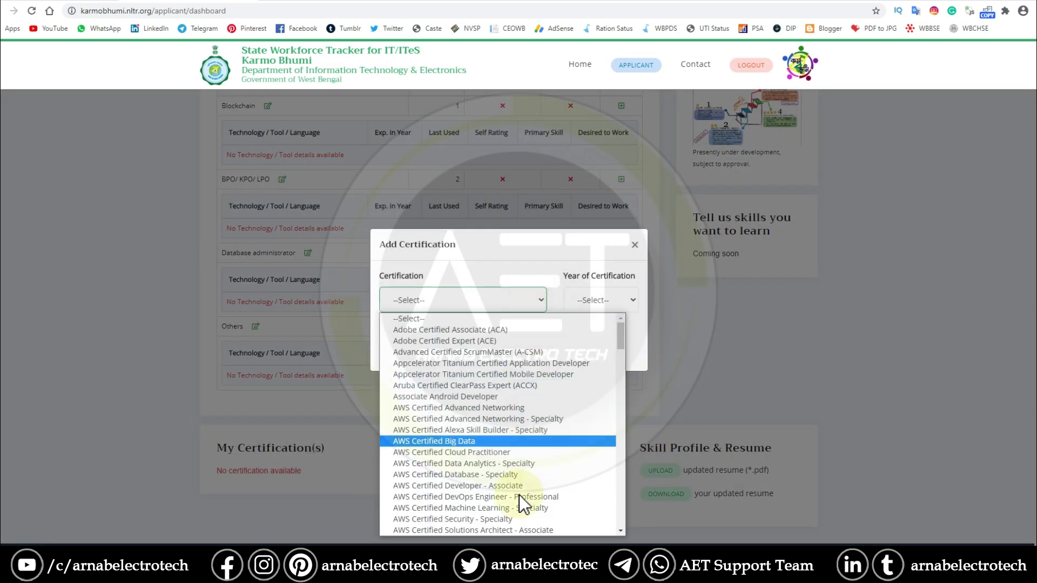
scroll(565, 422, down, 15)
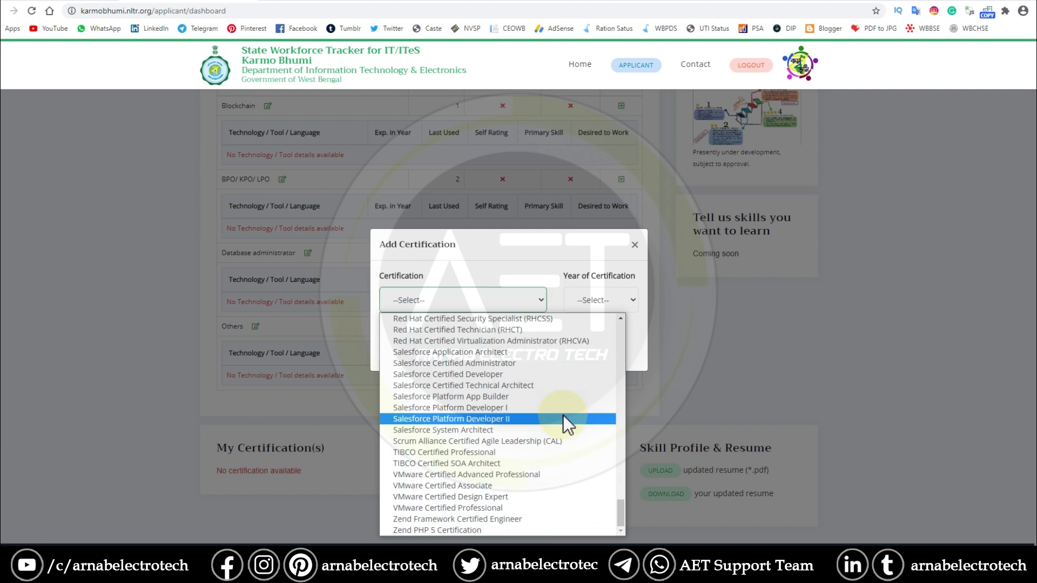
scroll(567, 398, up, 10)
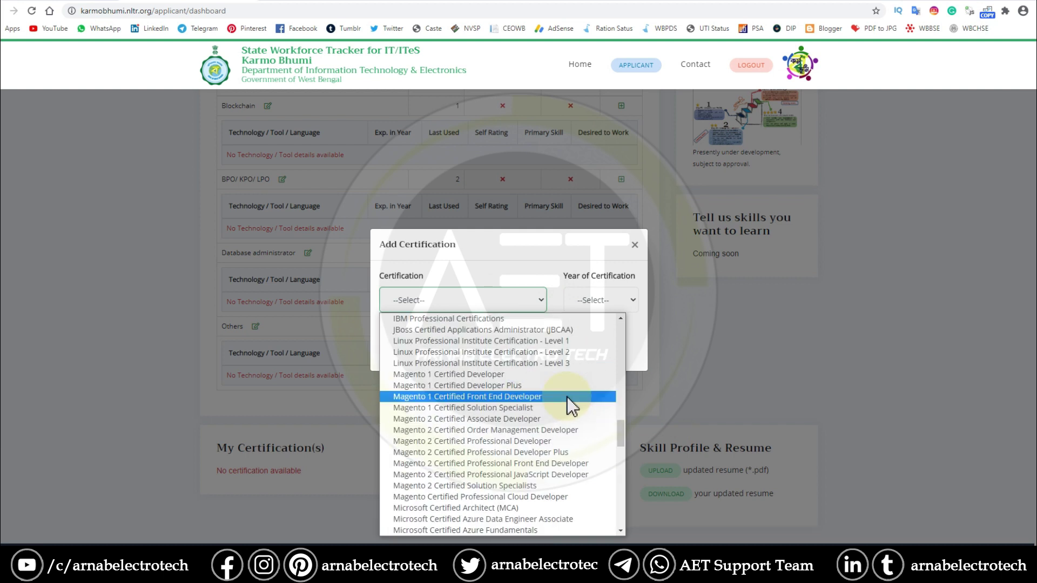
scroll(566, 397, up, 20)
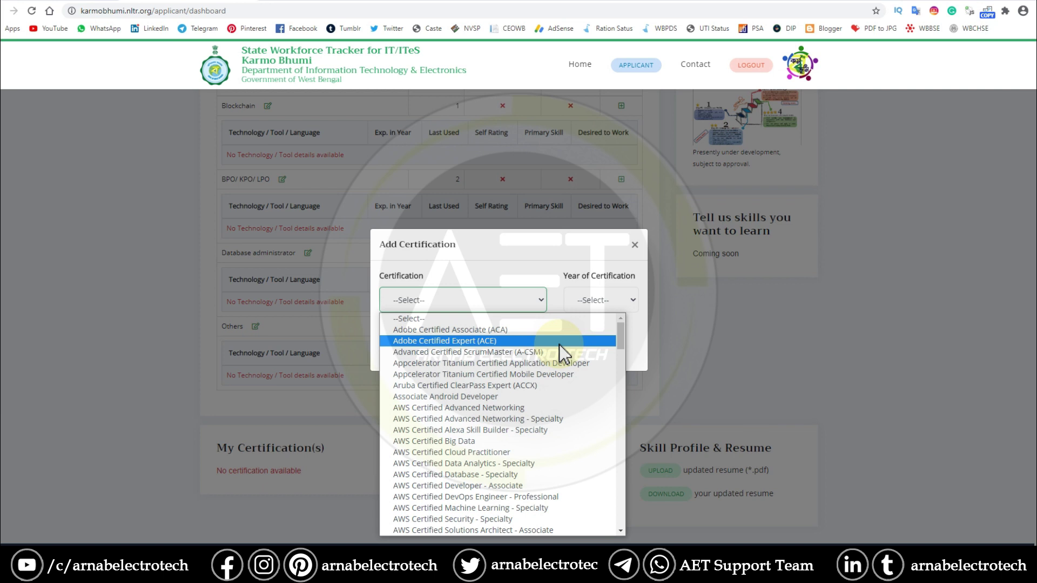
scroll(542, 384, down, 10)
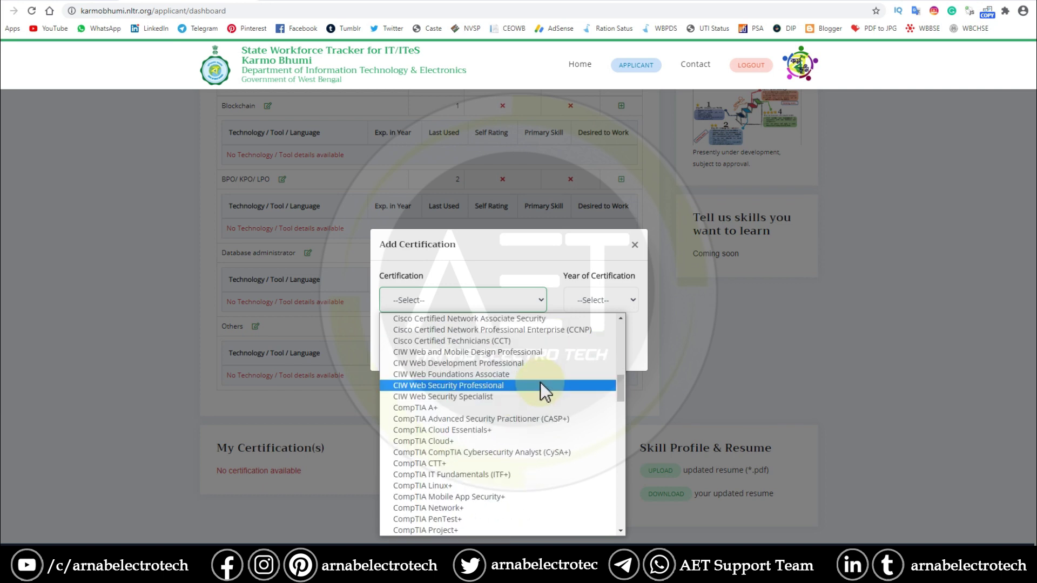